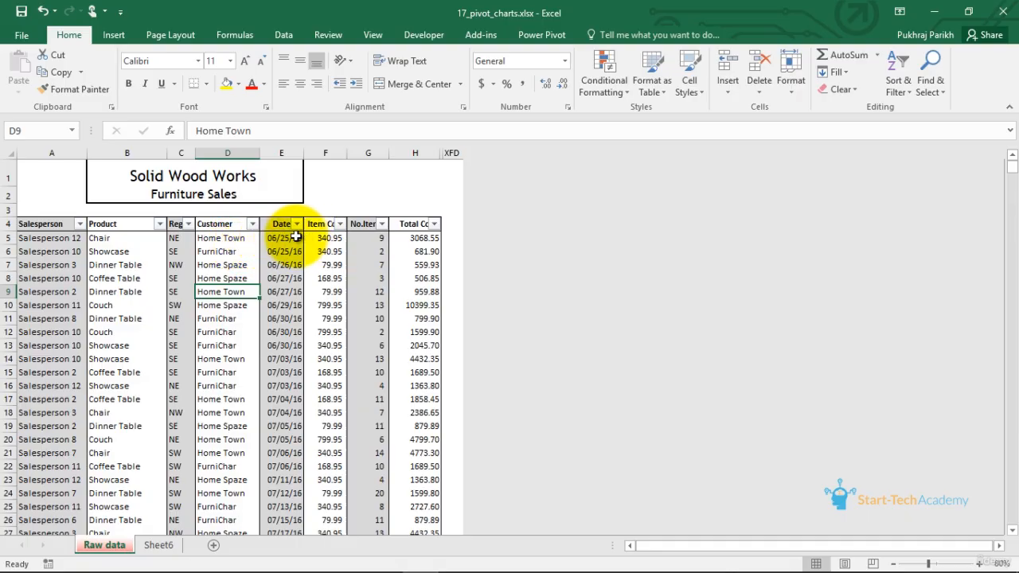
# Examine the Raw data columns: the Item Cost filter values, the number of items, the Total Cost formula and the rows further down
pyautogui.click(322, 224)
pyautogui.click(340, 223)
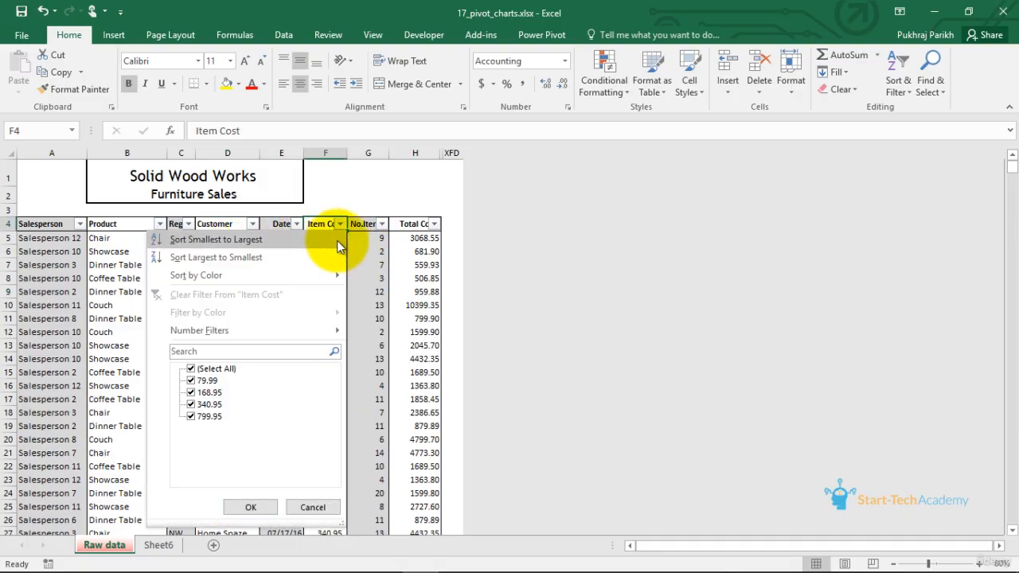
pyautogui.click(354, 240)
pyautogui.click(326, 238)
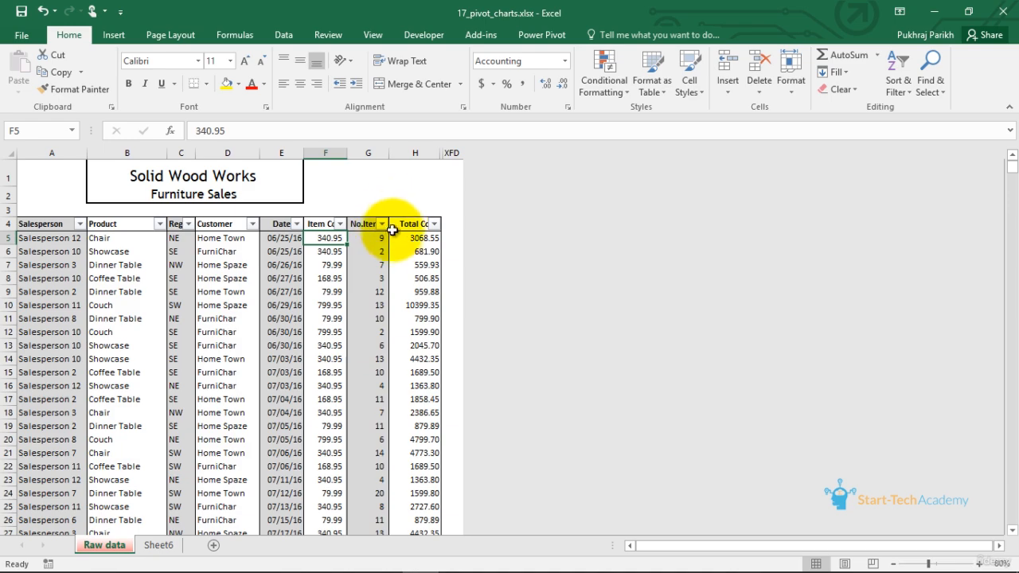
pyautogui.press('Right')
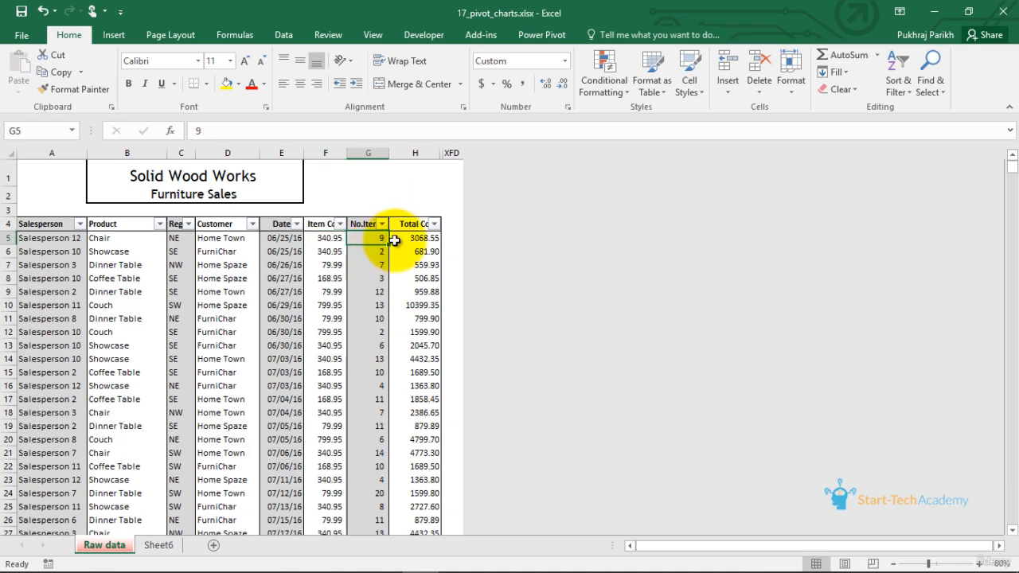
pyautogui.click(394, 240)
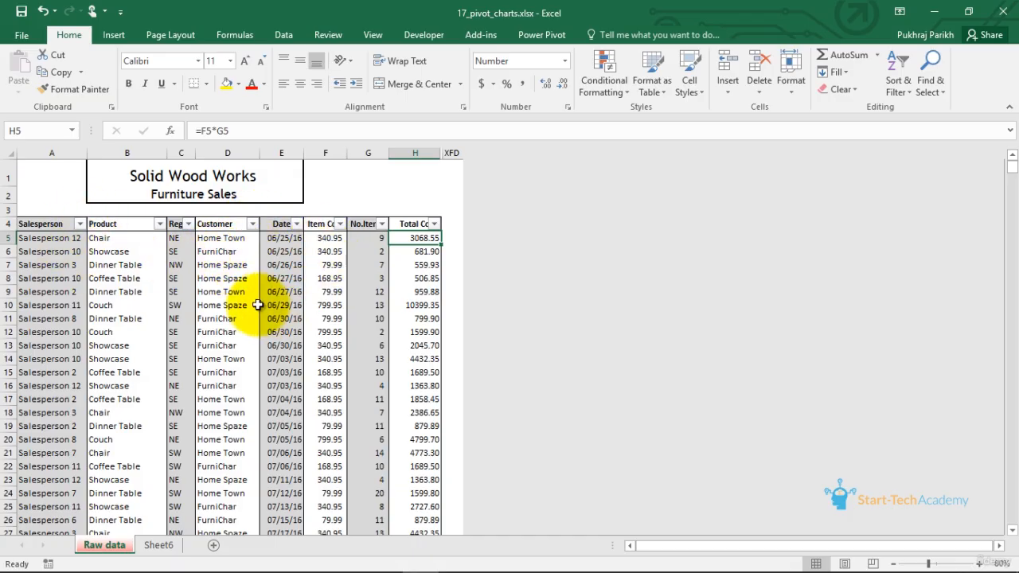
pyautogui.scroll(-4, 272, 273)
pyautogui.scroll(-11, 271, 274)
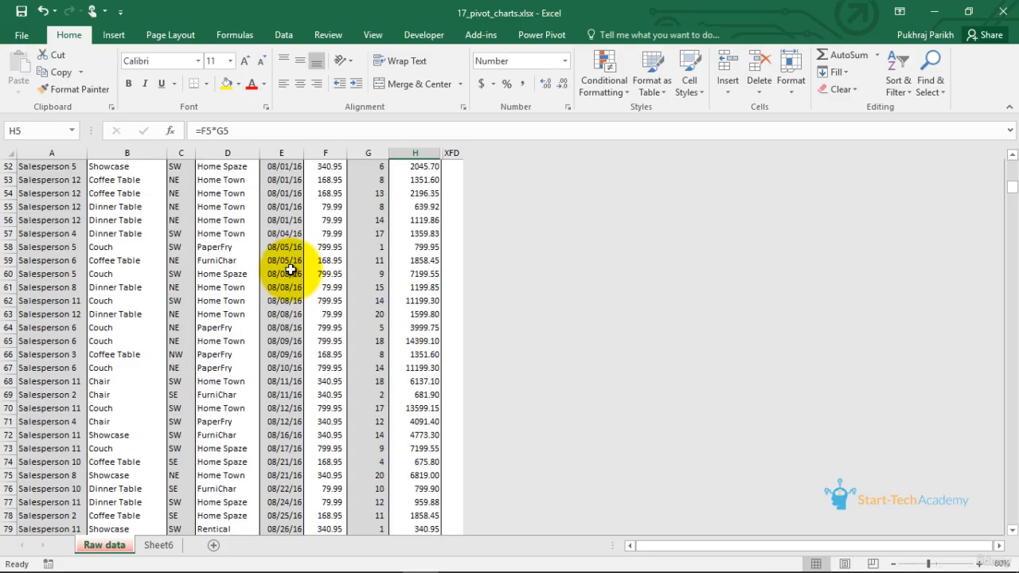
pyautogui.scroll(15, 291, 270)
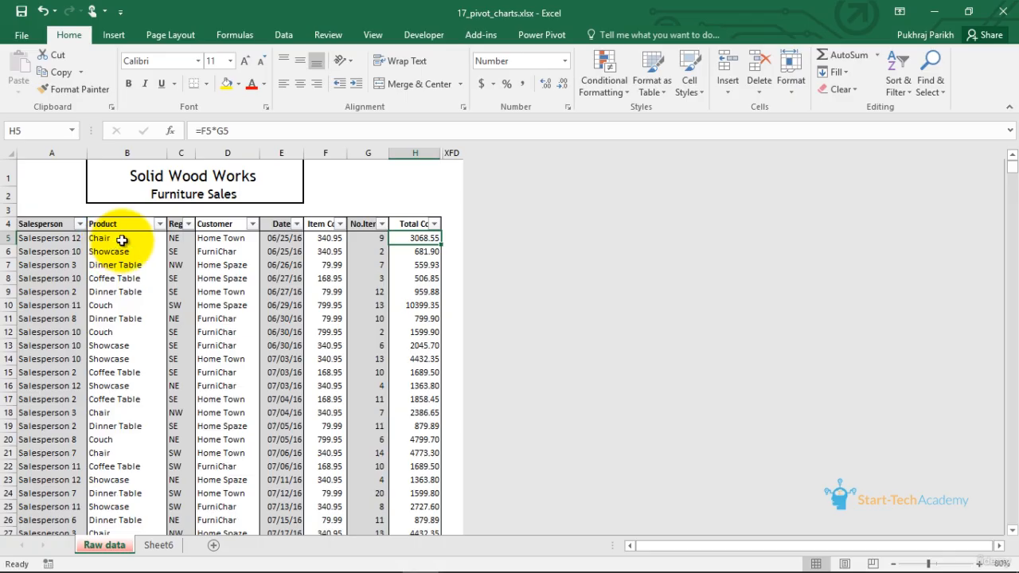
# Filter the Product column of the sales table to show only Chair
pyautogui.click(160, 223)
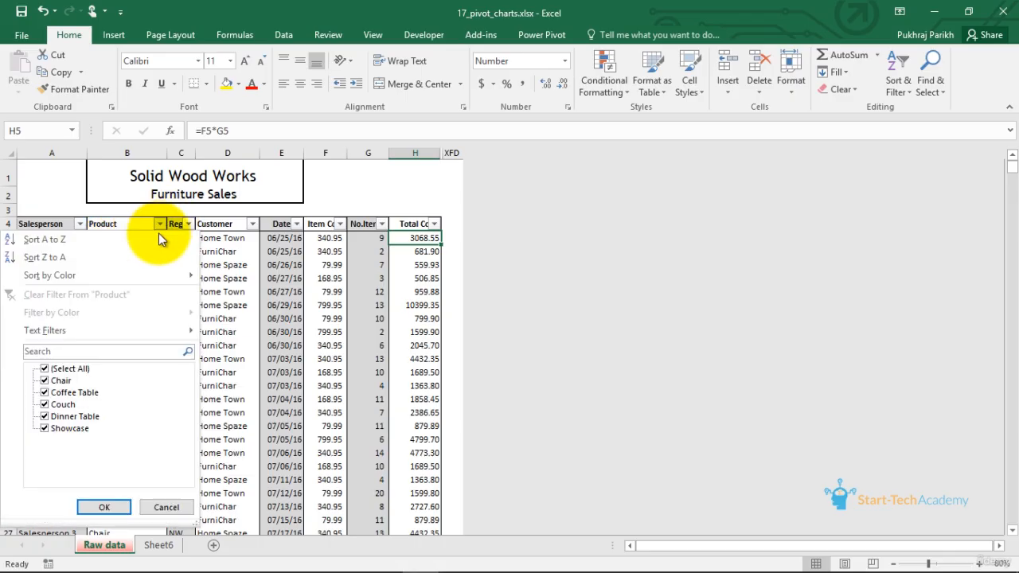
pyautogui.click(55, 368)
pyautogui.click(47, 380)
pyautogui.click(101, 507)
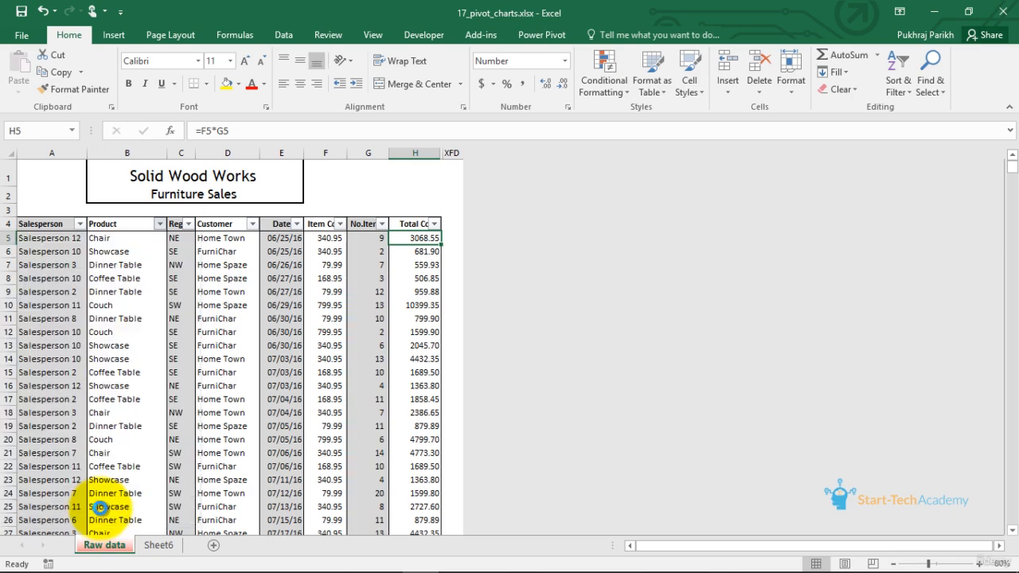
# Filter the Salesperson column to Salesperson 12 and select all filtered Total Cost values to read their sum
pyautogui.click(77, 227)
pyautogui.click(80, 224)
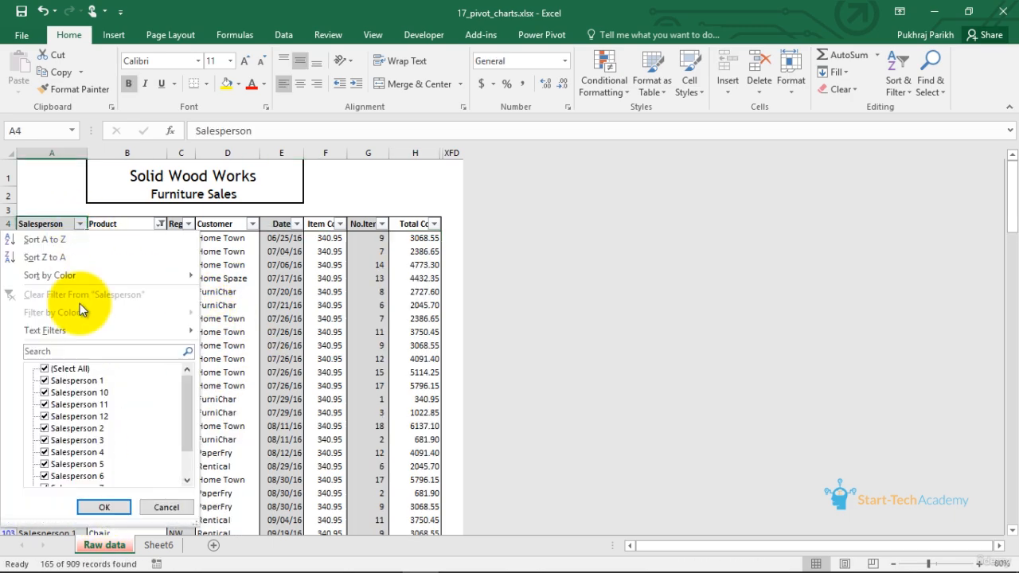
pyautogui.click(46, 368)
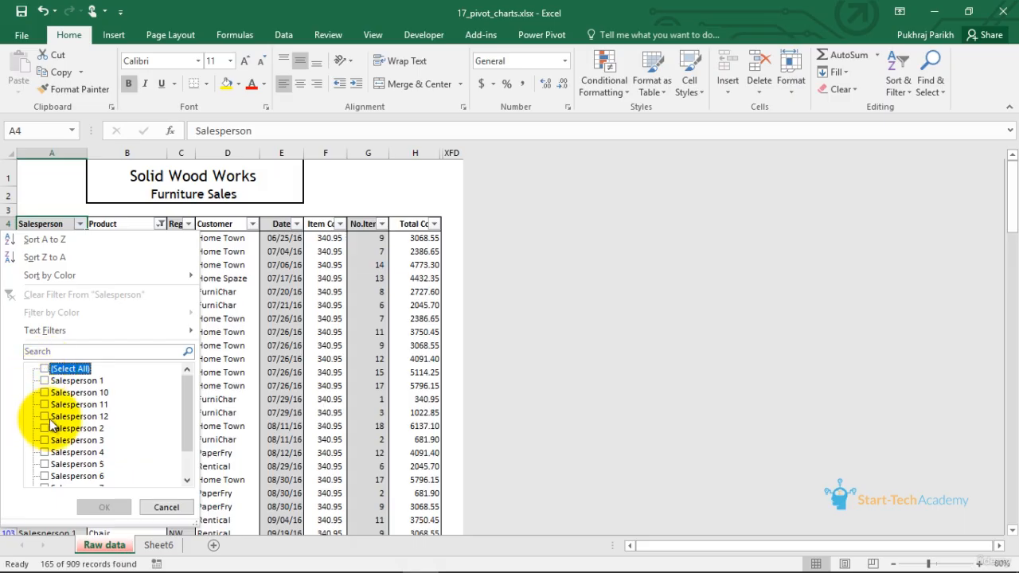
pyautogui.click(46, 416)
pyautogui.click(104, 507)
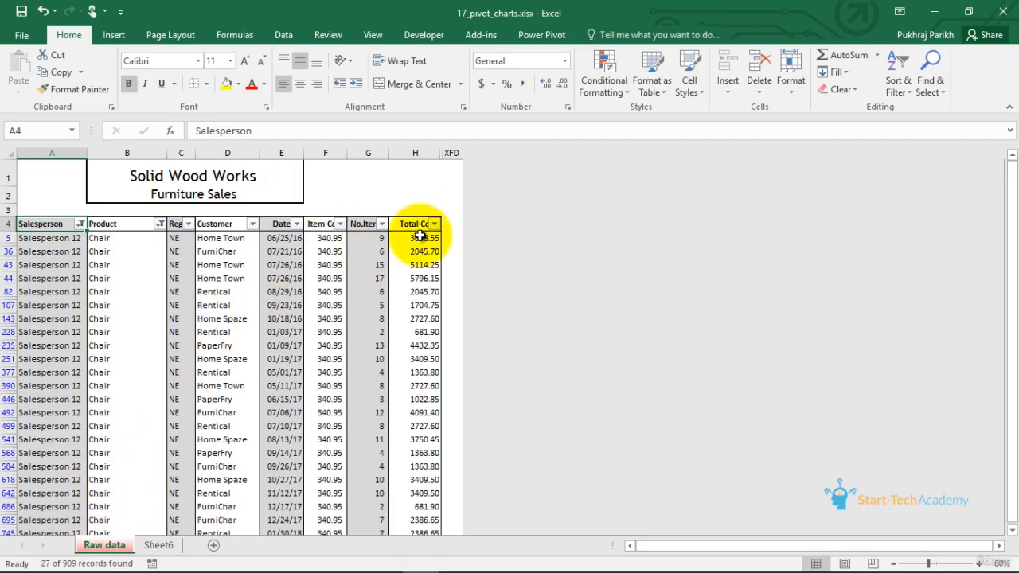
pyautogui.moveTo(419, 236); pyautogui.dragTo(413, 514)
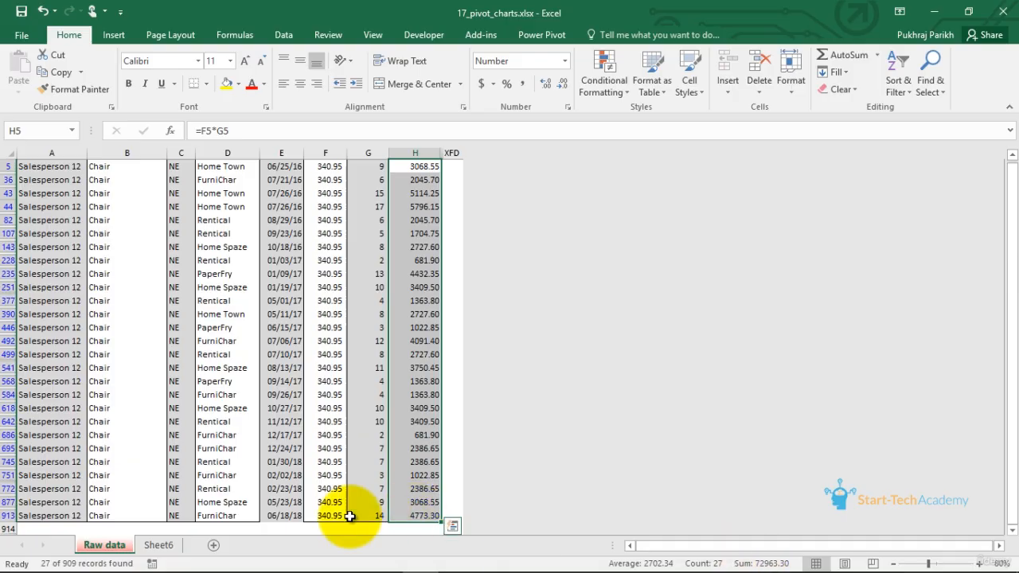
pyautogui.scroll(2, 342, 494)
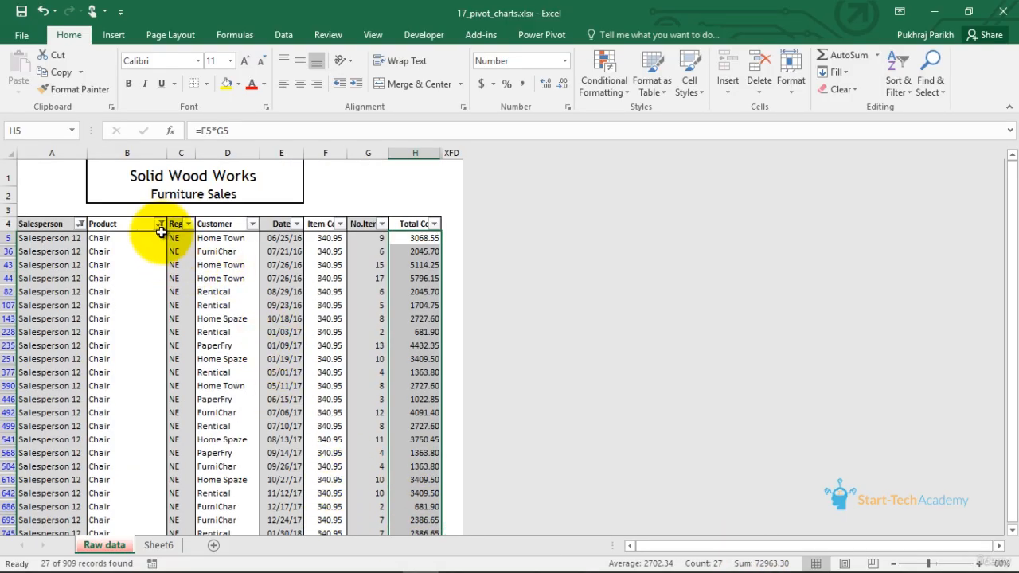
# Show all products and all salespersons again in the Raw data table
pyautogui.click(160, 223)
pyautogui.click(48, 368)
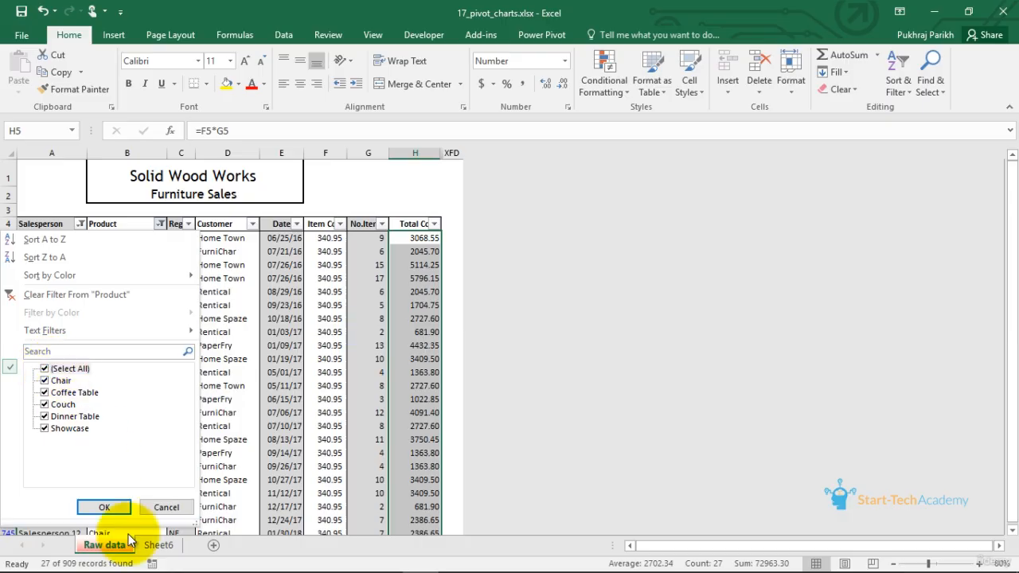
pyautogui.click(105, 507)
pyautogui.click(81, 224)
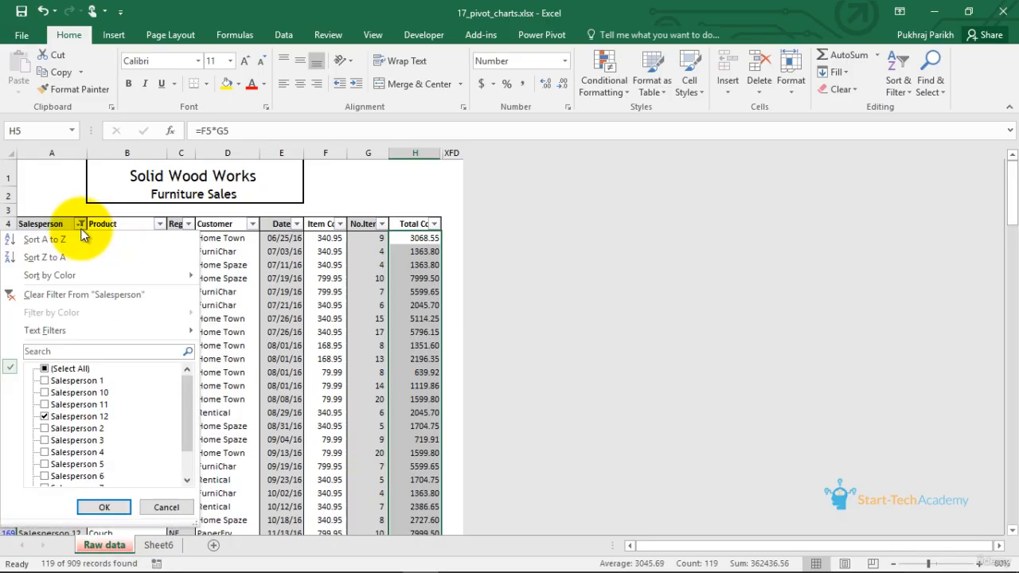
pyautogui.click(45, 368)
pyautogui.click(104, 507)
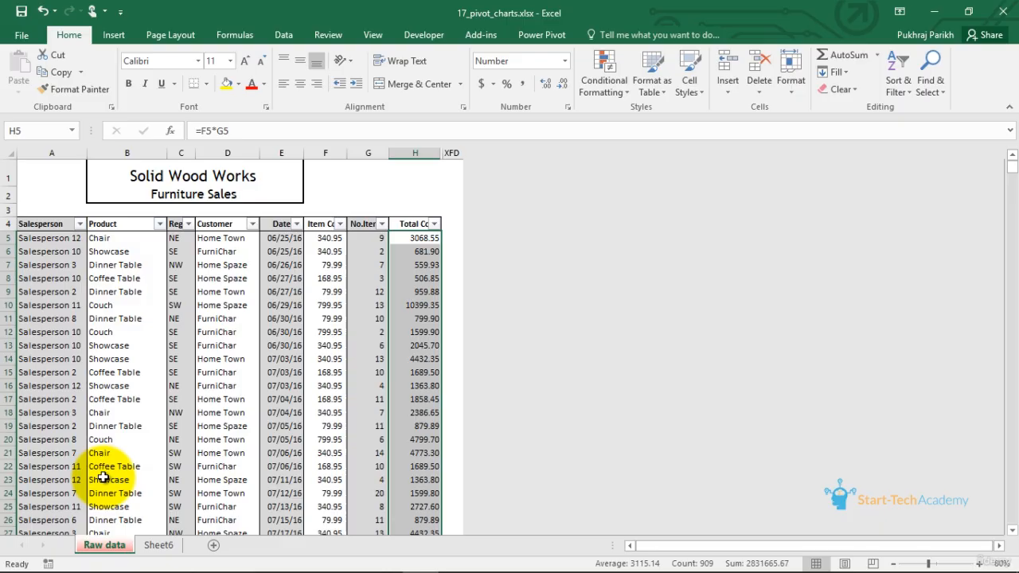
# Go to Sheet6 and examine the Region, Date and Customer filter options on the pivot chart
pyautogui.click(158, 544)
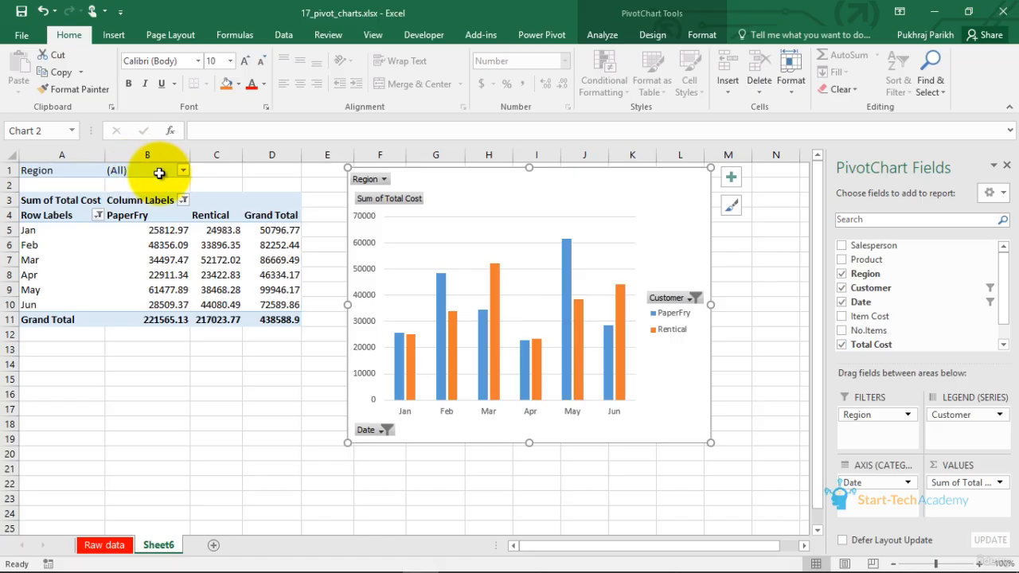
pyautogui.click(382, 183)
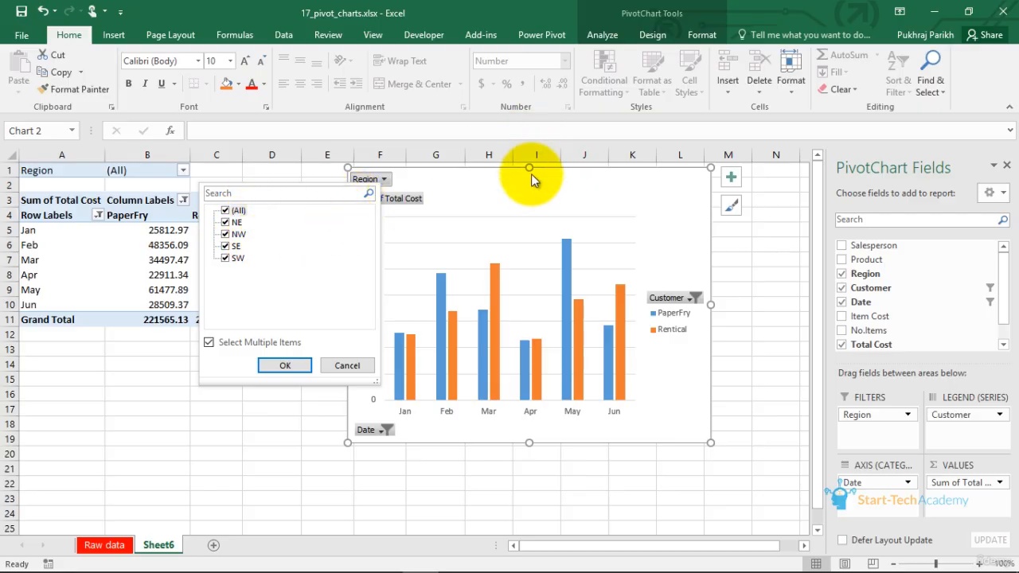
pyautogui.click(520, 204)
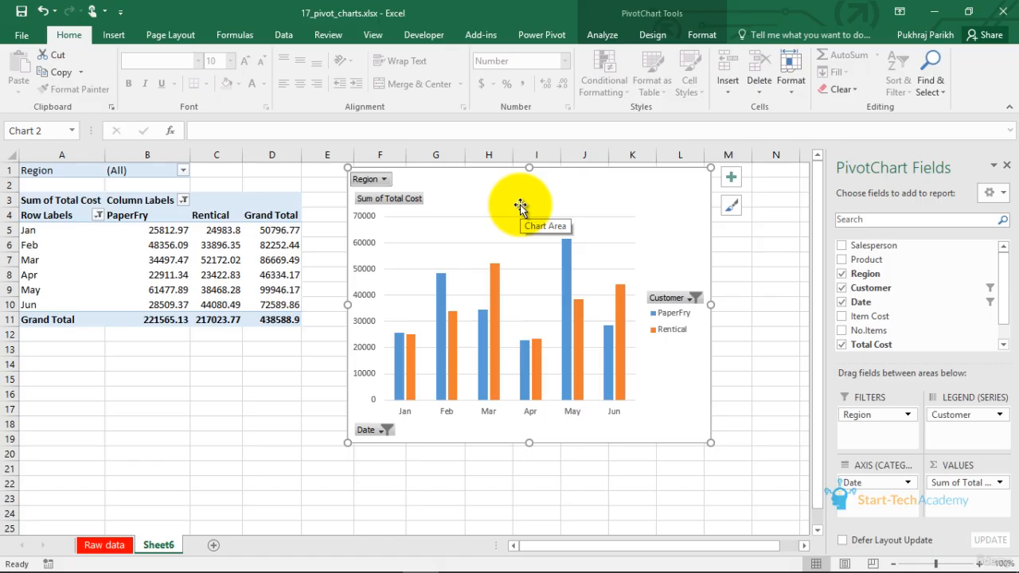
pyautogui.click(385, 182)
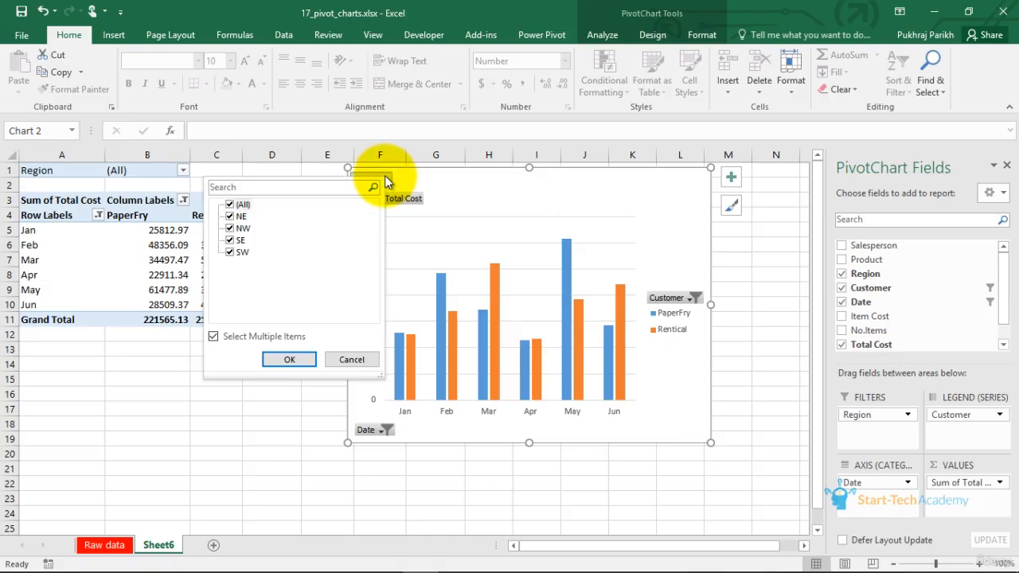
pyautogui.click(385, 182)
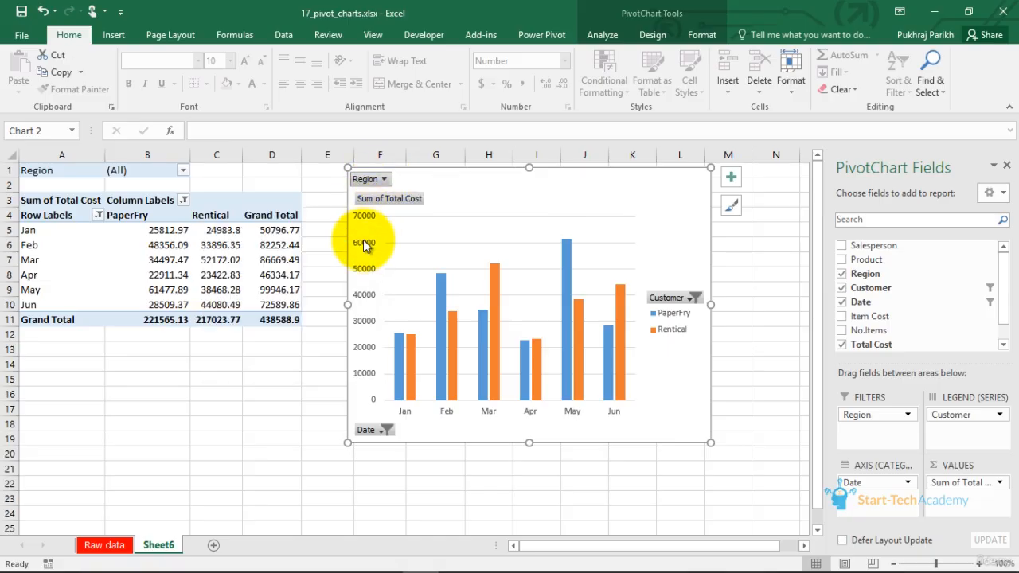
pyautogui.click(385, 430)
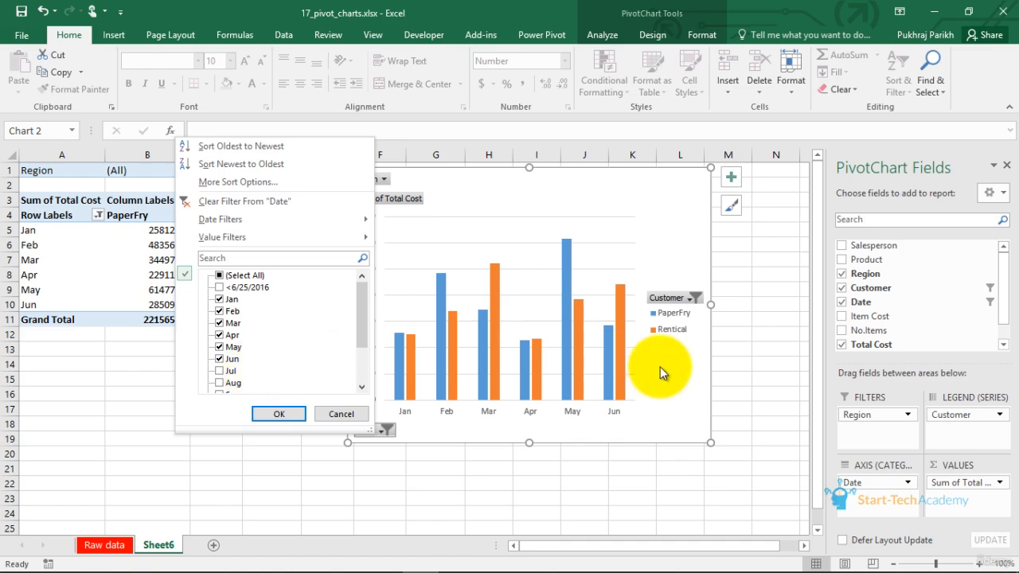
pyautogui.click(675, 297)
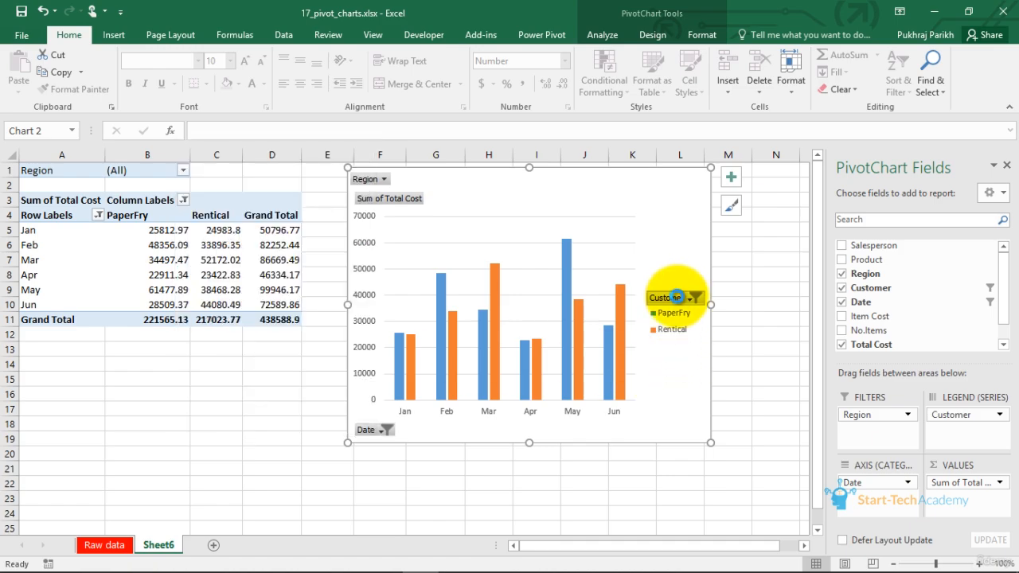
pyautogui.click(674, 297)
pyautogui.moveTo(623, 386)
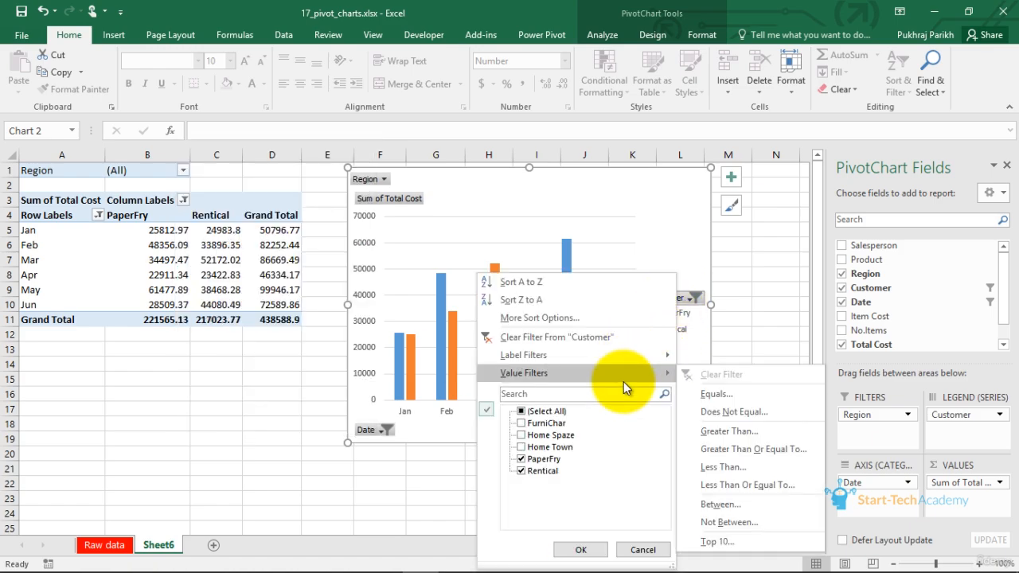
pyautogui.click(682, 240)
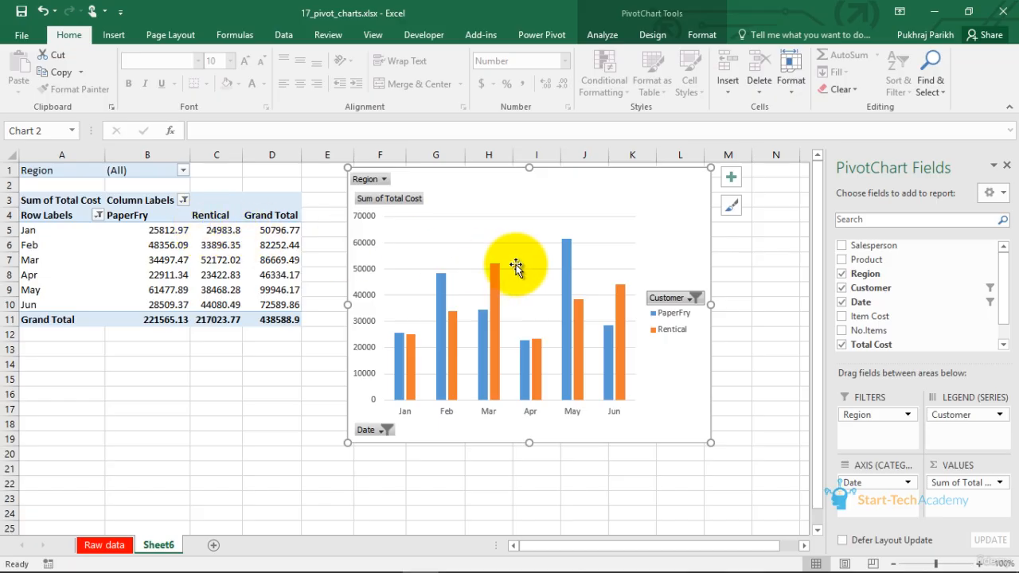
# Add Home Spaze to the customers shown in the pivot chart, keeping PaperFry and Rentical
pyautogui.click(669, 300)
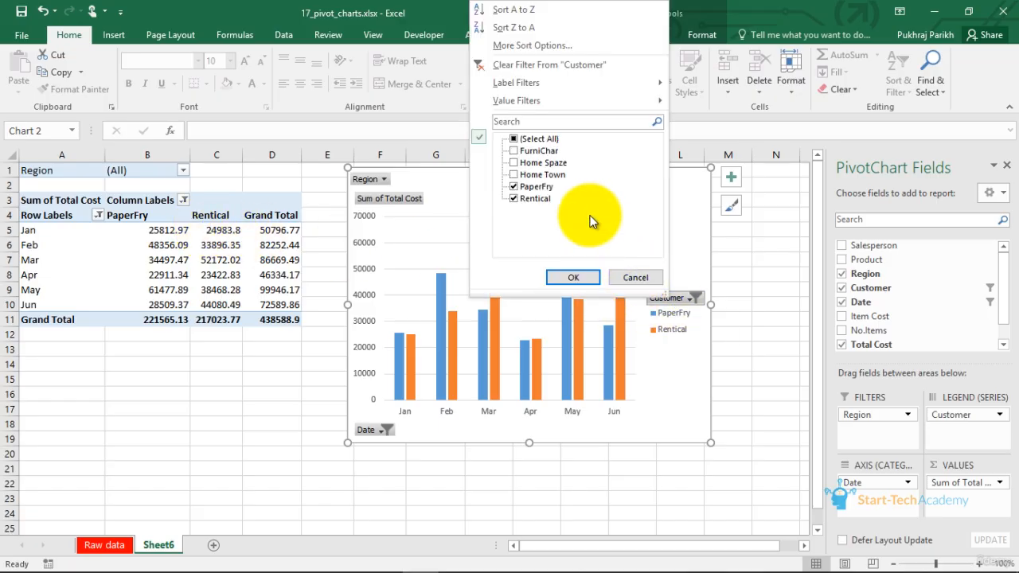
pyautogui.click(512, 186)
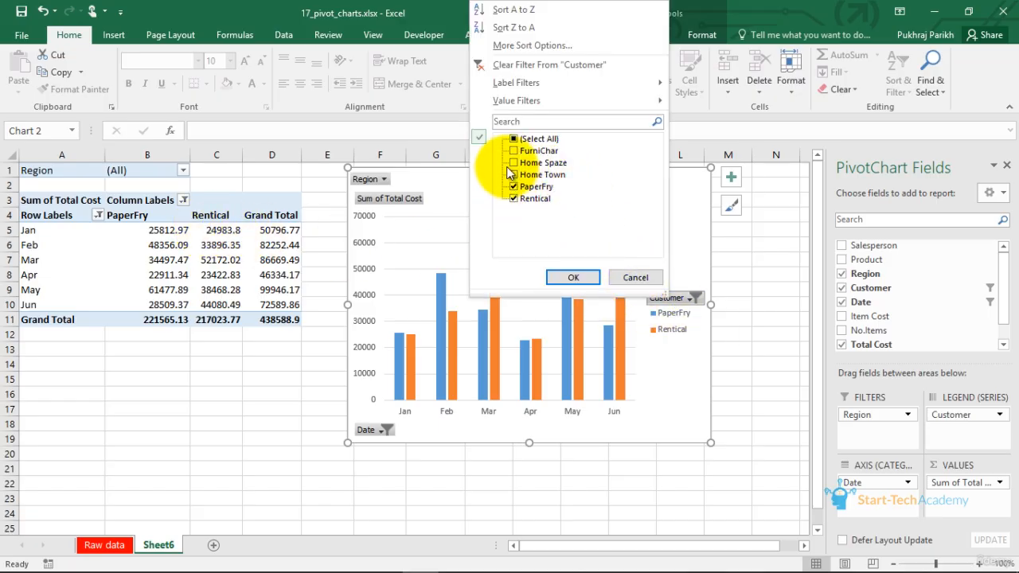
pyautogui.click(525, 164)
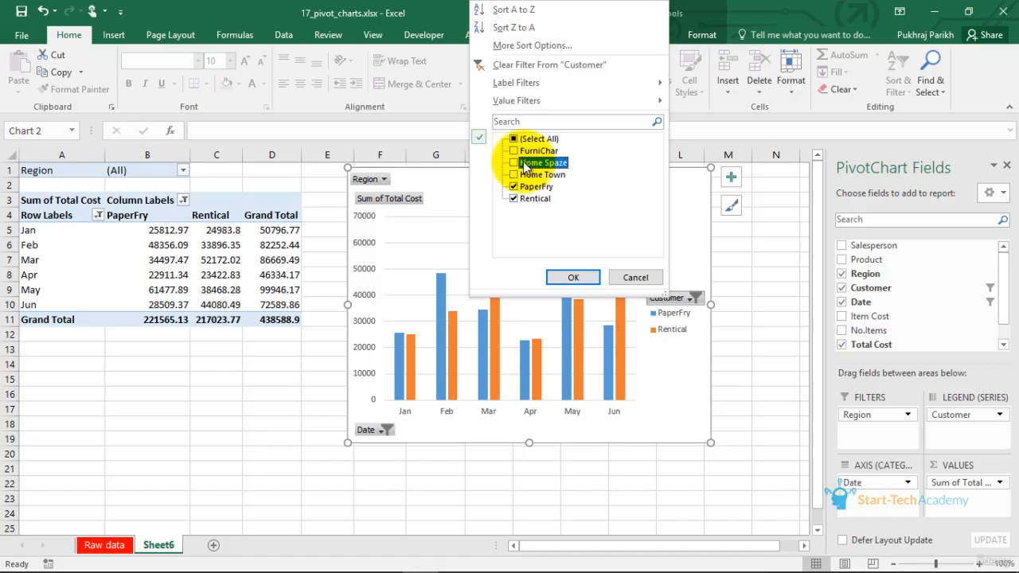
pyautogui.click(571, 277)
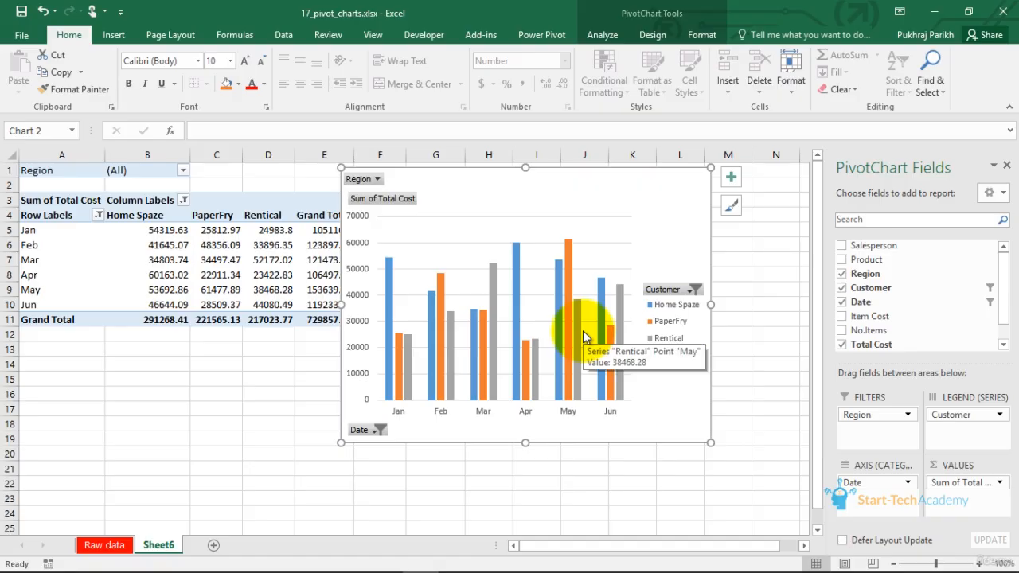
# Set the pivot chart's Date filter to include all months
pyautogui.click(368, 430)
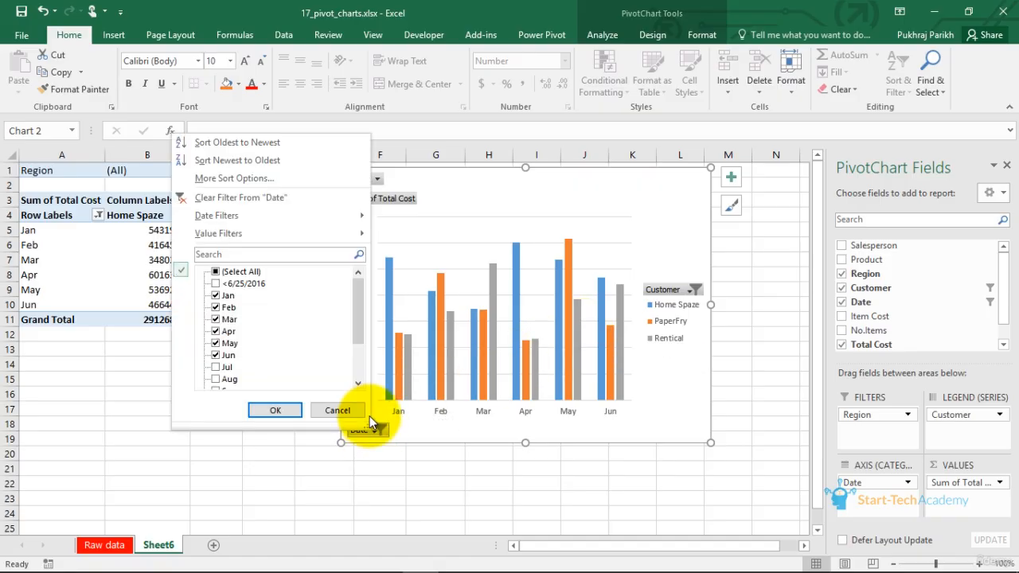
pyautogui.click(215, 271)
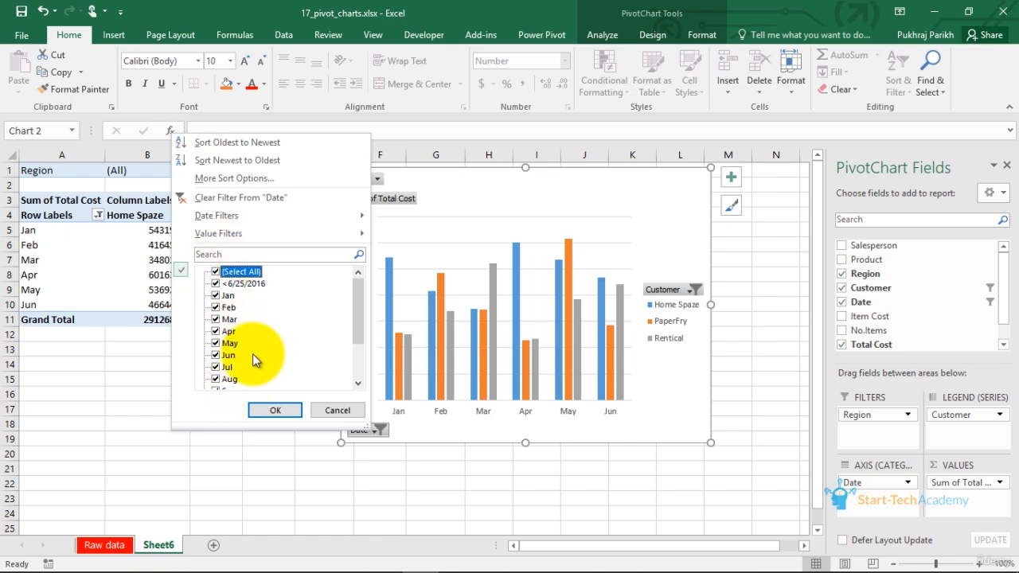
pyautogui.click(271, 410)
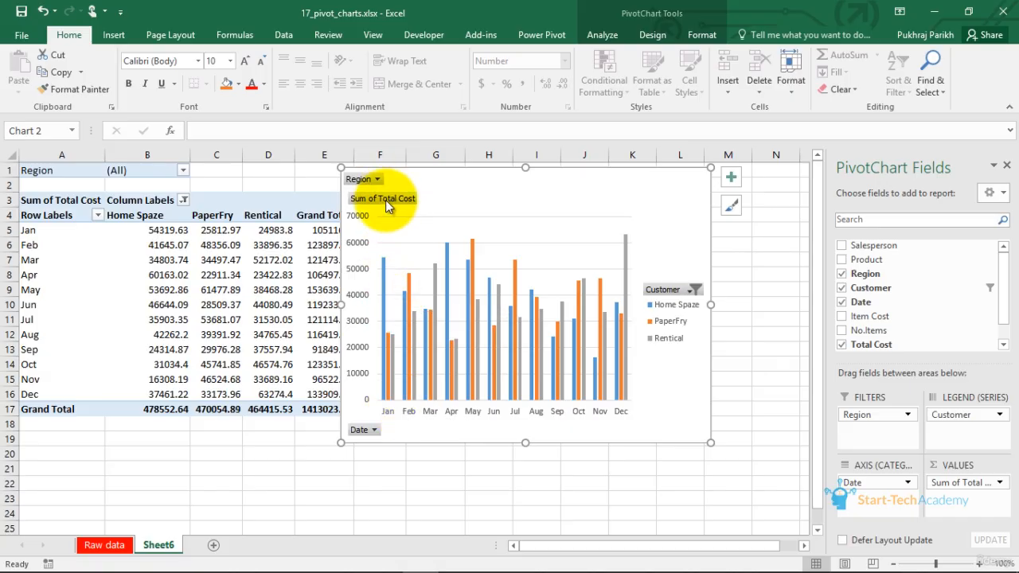
# Filter the pivot chart's Region field to show only NE
pyautogui.click(375, 179)
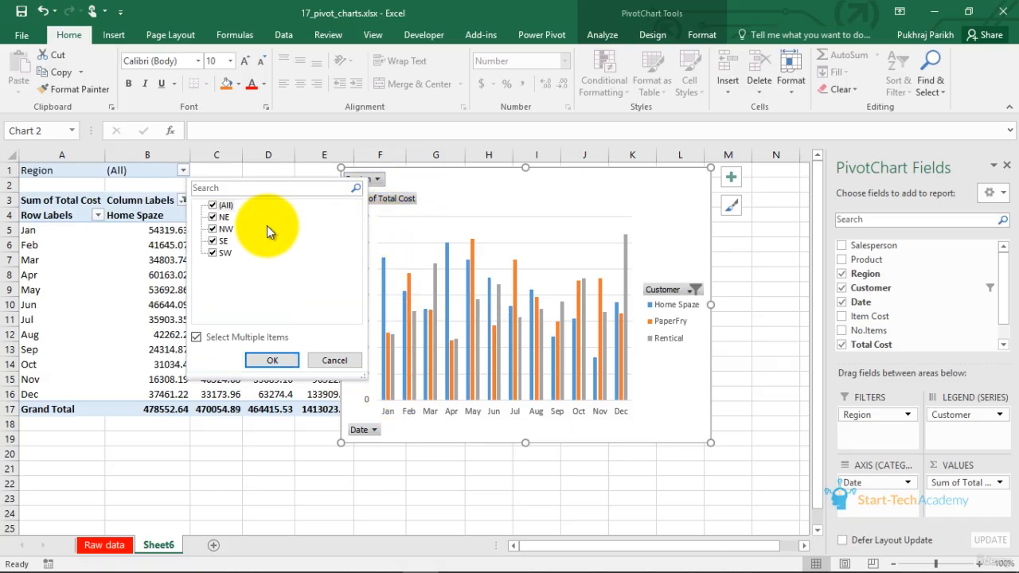
pyautogui.click(212, 207)
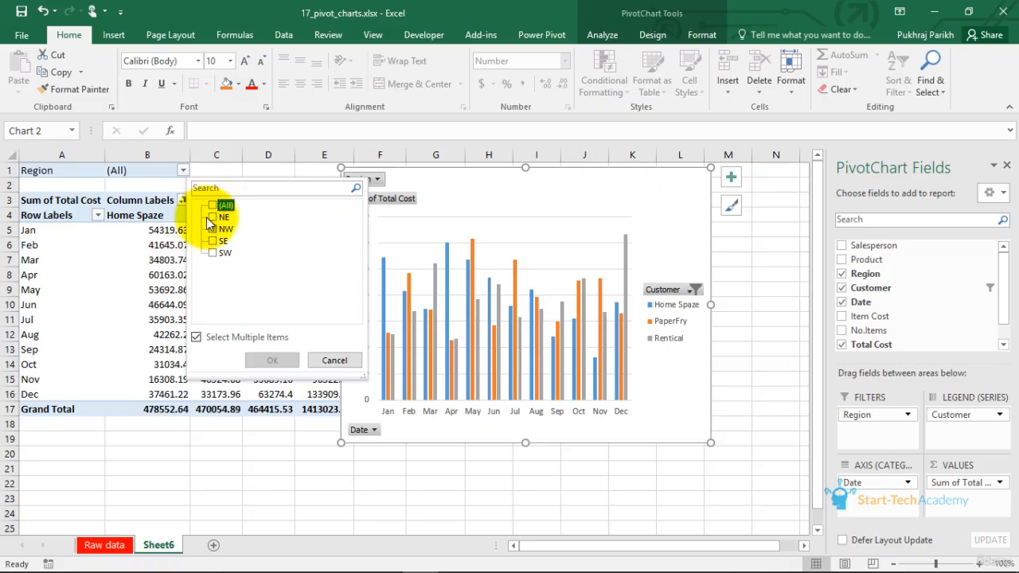
pyautogui.click(213, 217)
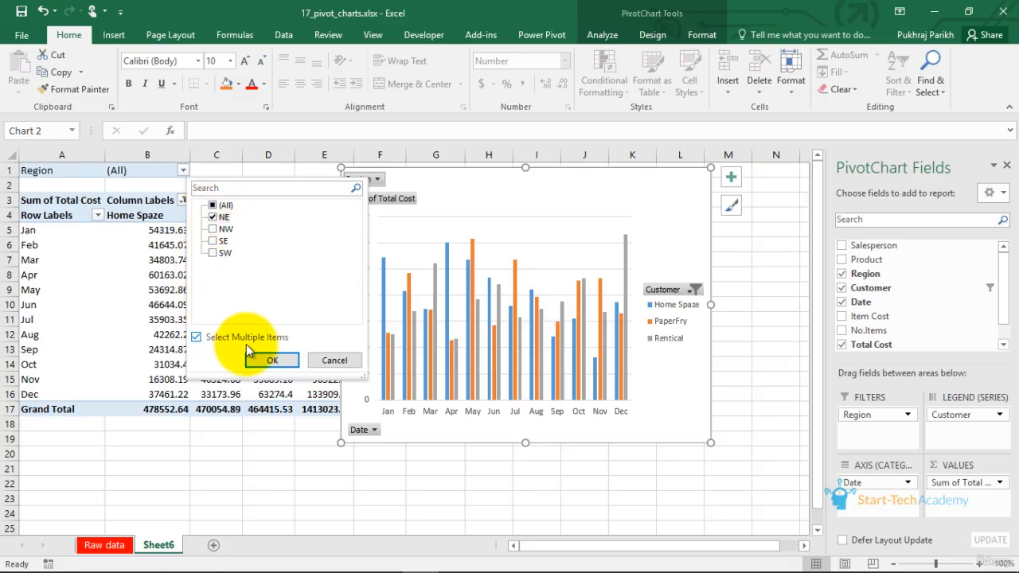
pyautogui.click(271, 360)
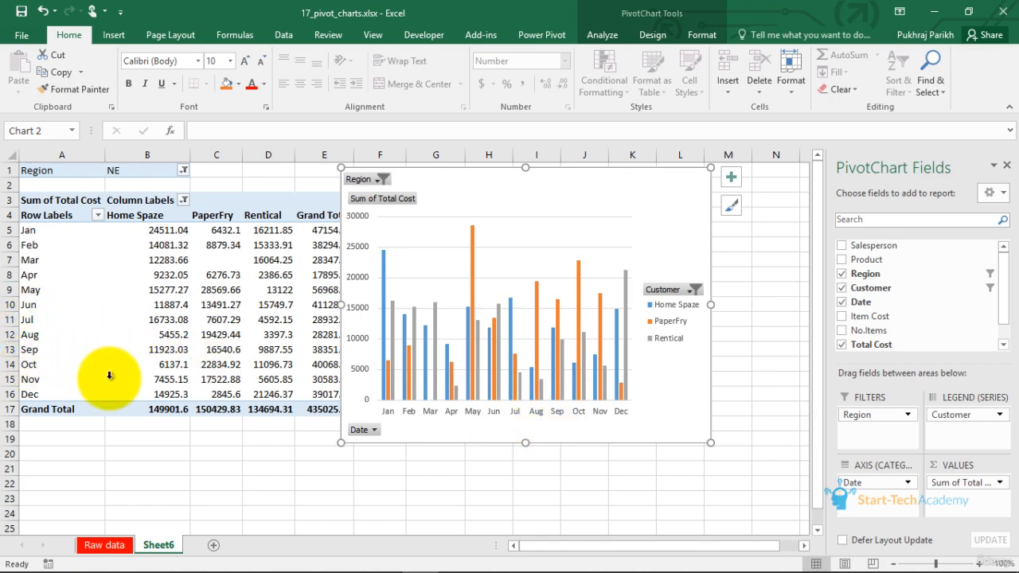
# Exclude Jan and Feb from the pivot table's Row Labels filter, keeping the other months
pyautogui.click(96, 215)
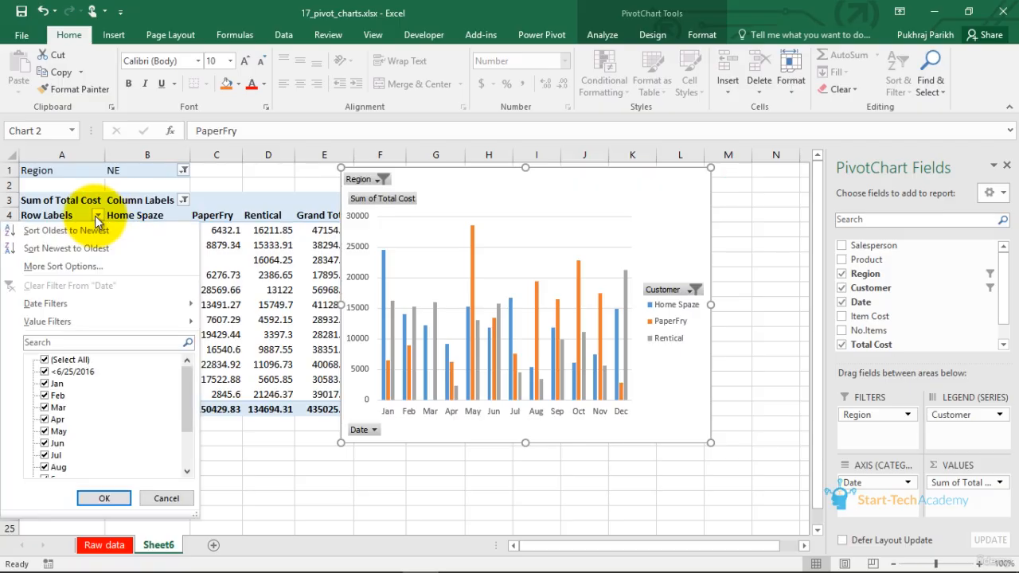
pyautogui.click(48, 385)
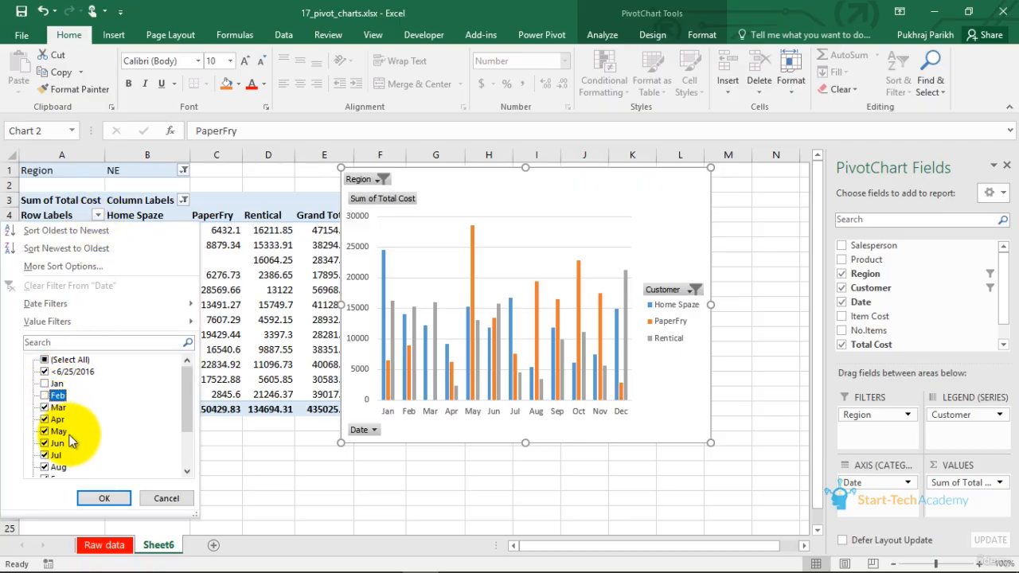
pyautogui.click(49, 396)
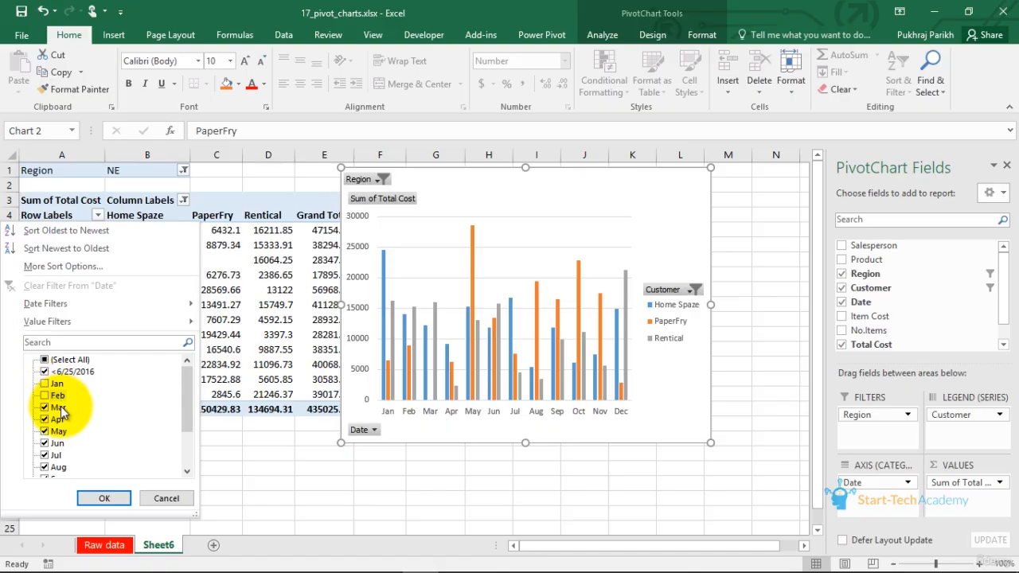
pyautogui.click(106, 491)
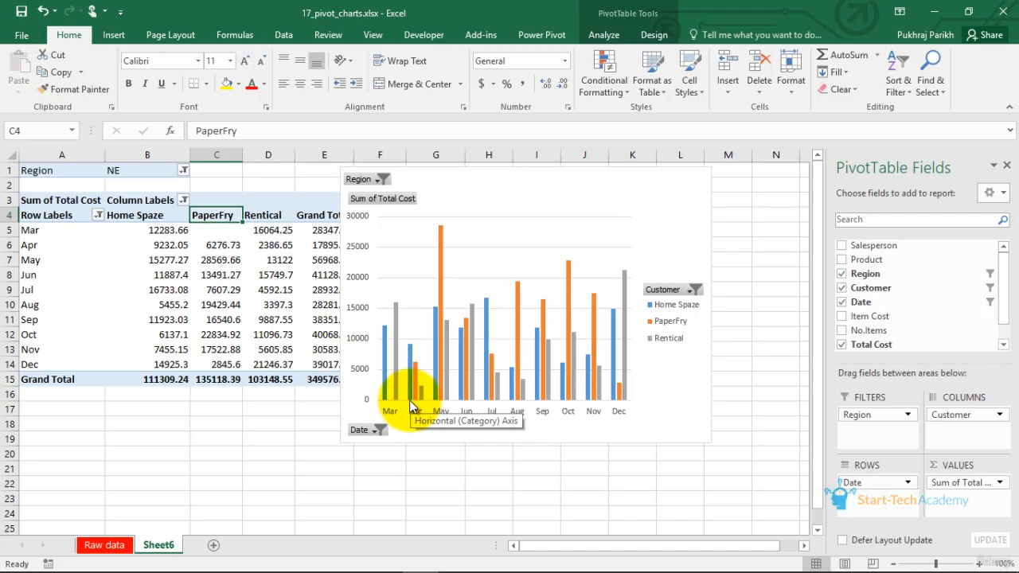
# Insert a slicer for the Region field of the pivot table
pyautogui.click(208, 262)
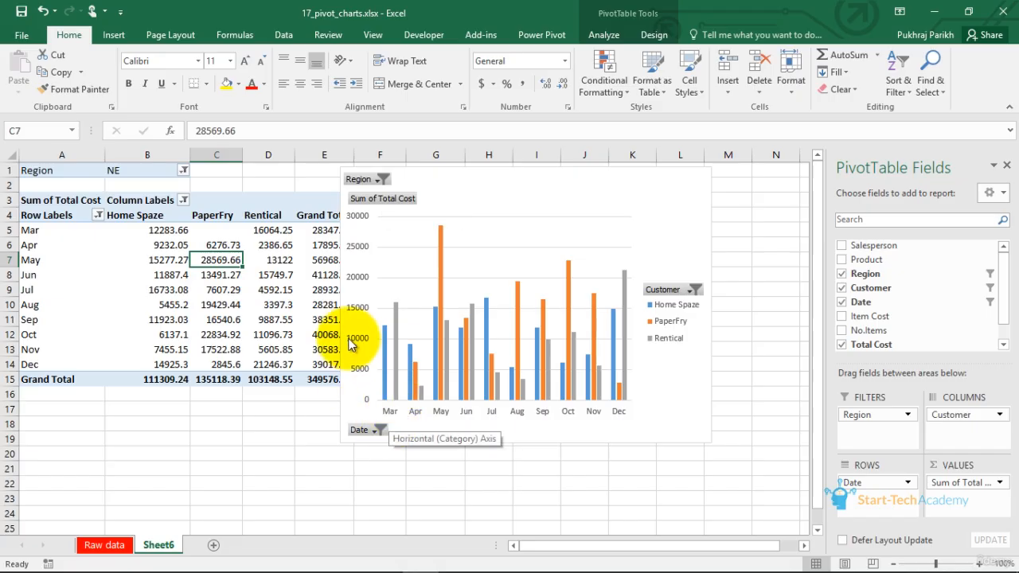
pyautogui.moveTo(249, 301)
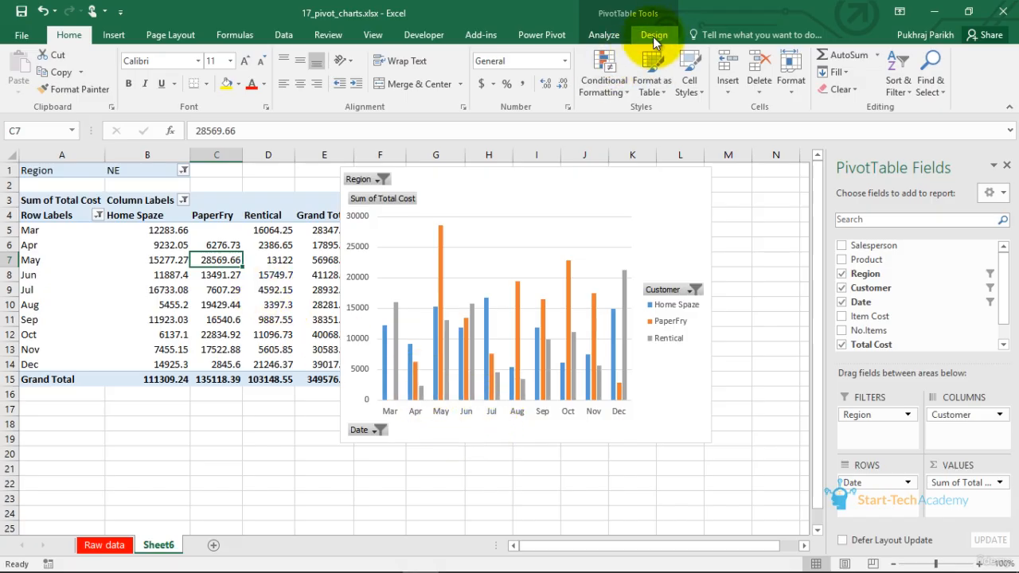
pyautogui.click(603, 36)
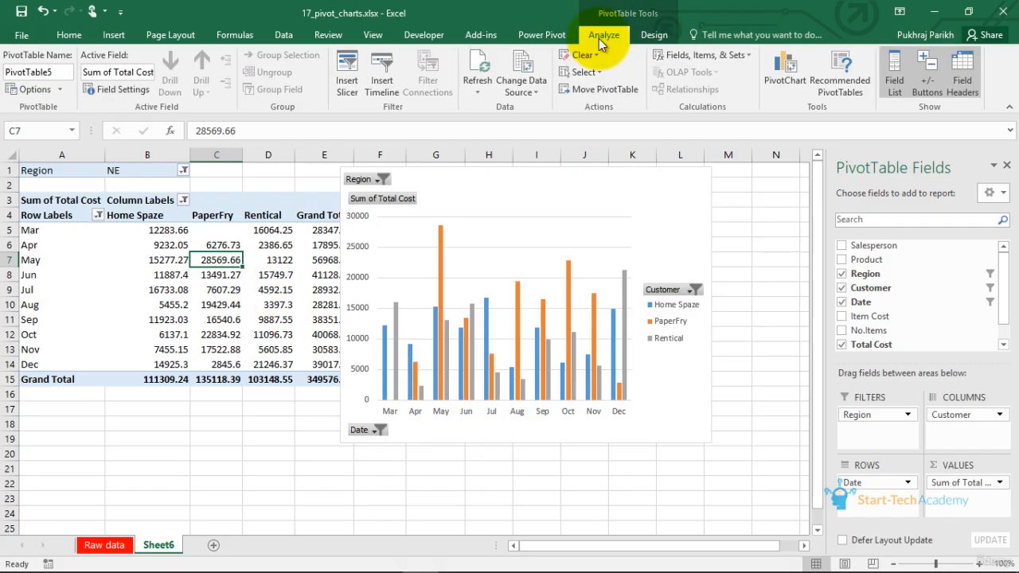
pyautogui.click(343, 73)
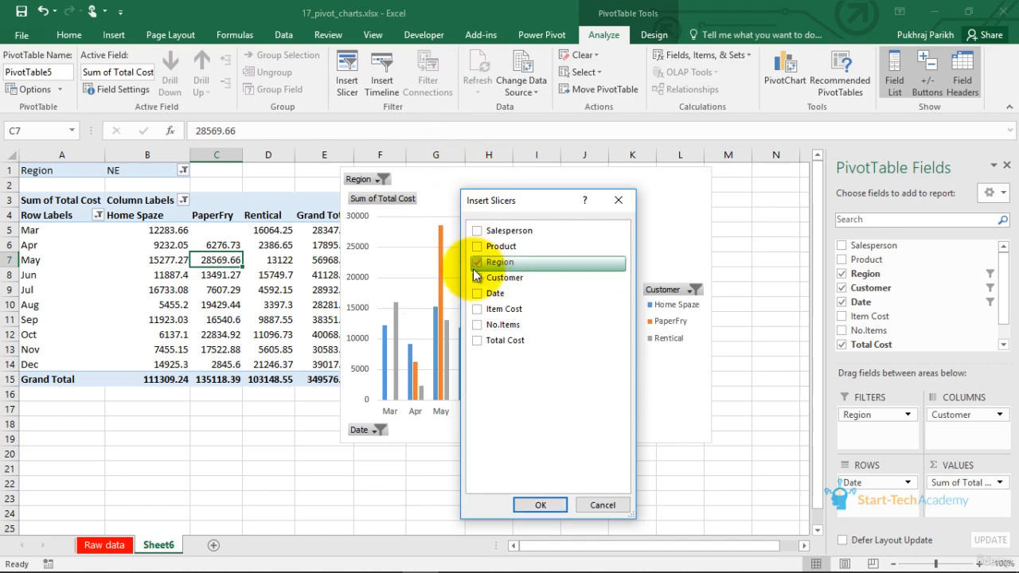
pyautogui.click(540, 504)
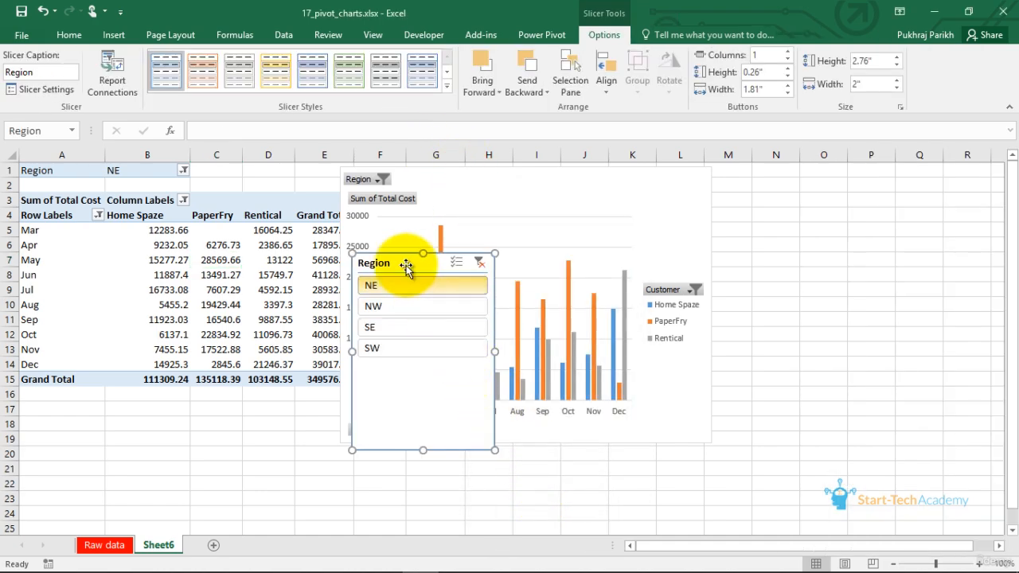
# Use the Region slicer to show only NW and reposition the slicer over the lower part of the chart
pyautogui.moveTo(406, 265); pyautogui.dragTo(449, 394)
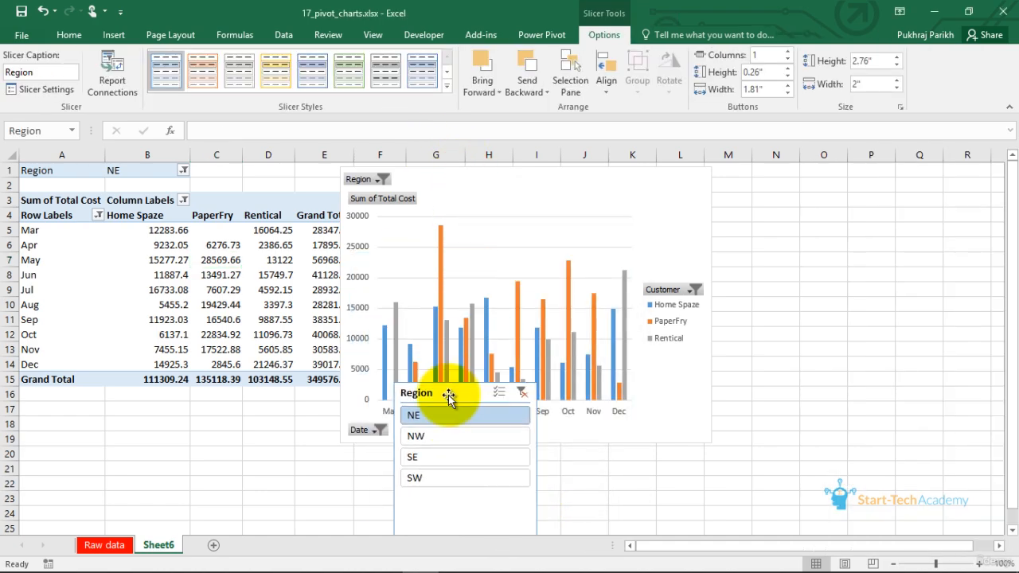
pyautogui.click(426, 440)
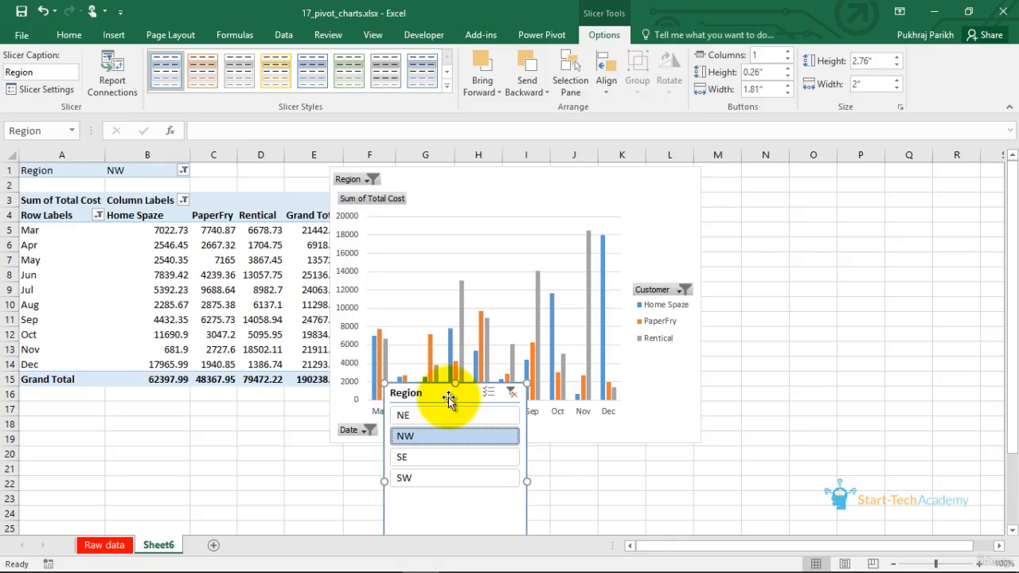
pyautogui.moveTo(449, 396); pyautogui.dragTo(452, 323)
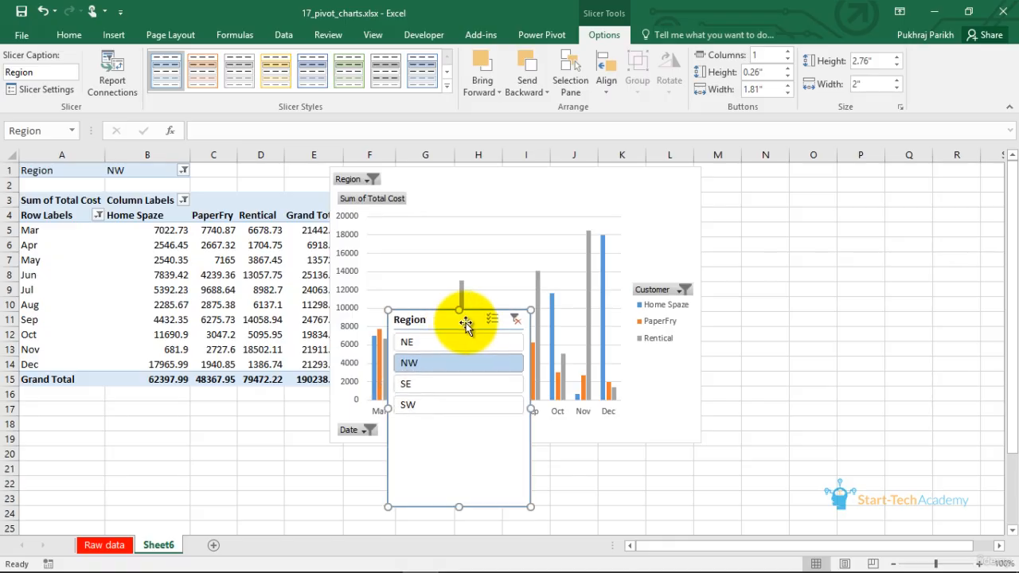
# Clear the Region slicer's filter and delete the slicer
pyautogui.click(512, 319)
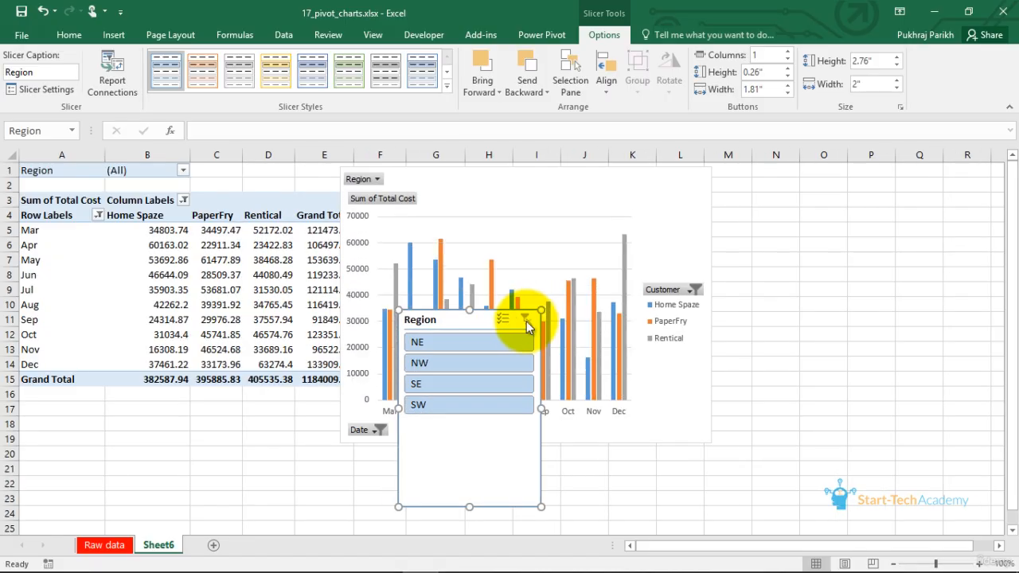
pyautogui.press('Delete')
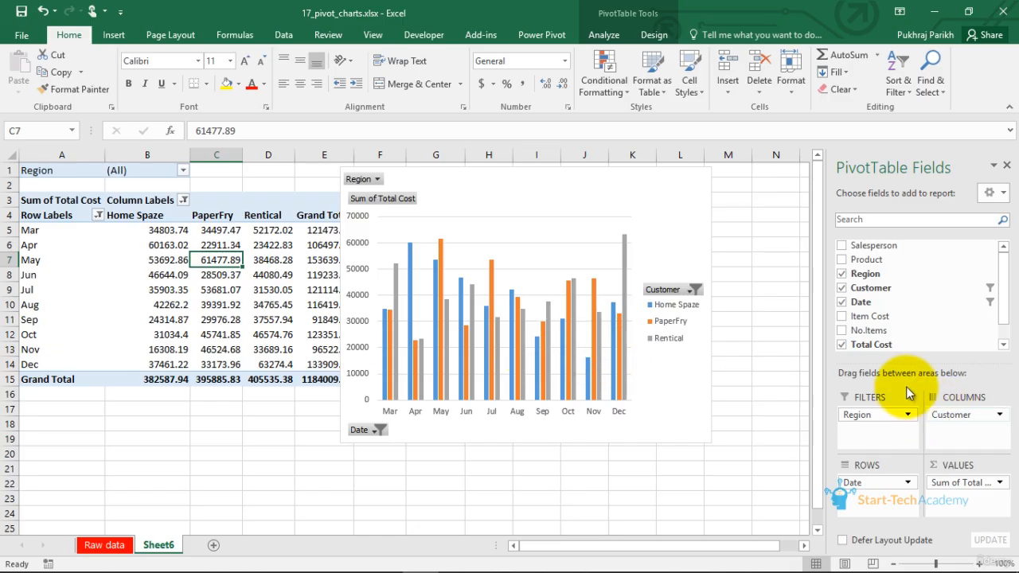
# Delete the existing pivot chart and insert a new Clustered Column PivotChart based on the pivot table
pyautogui.click(699, 194)
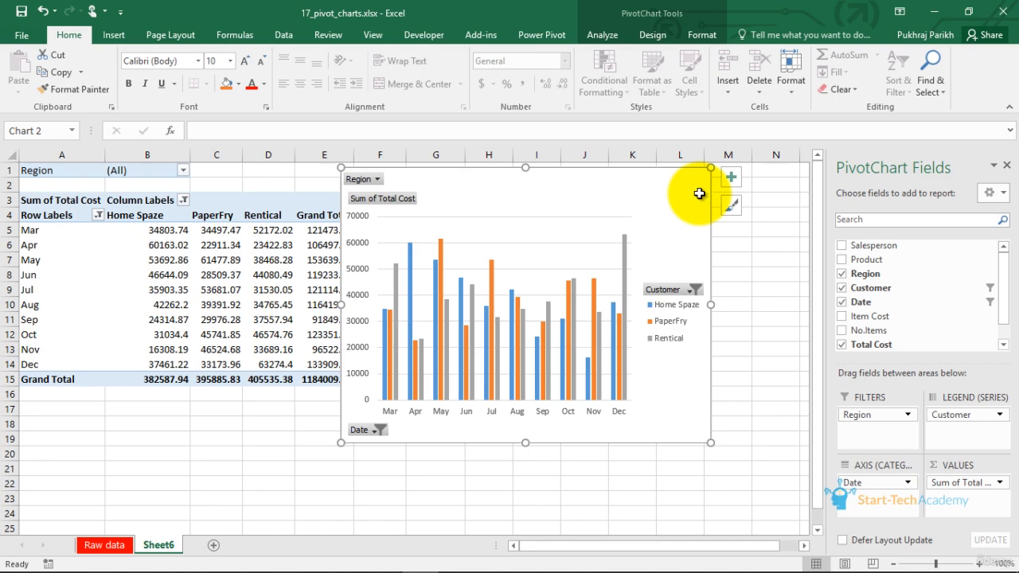
pyautogui.press('Delete')
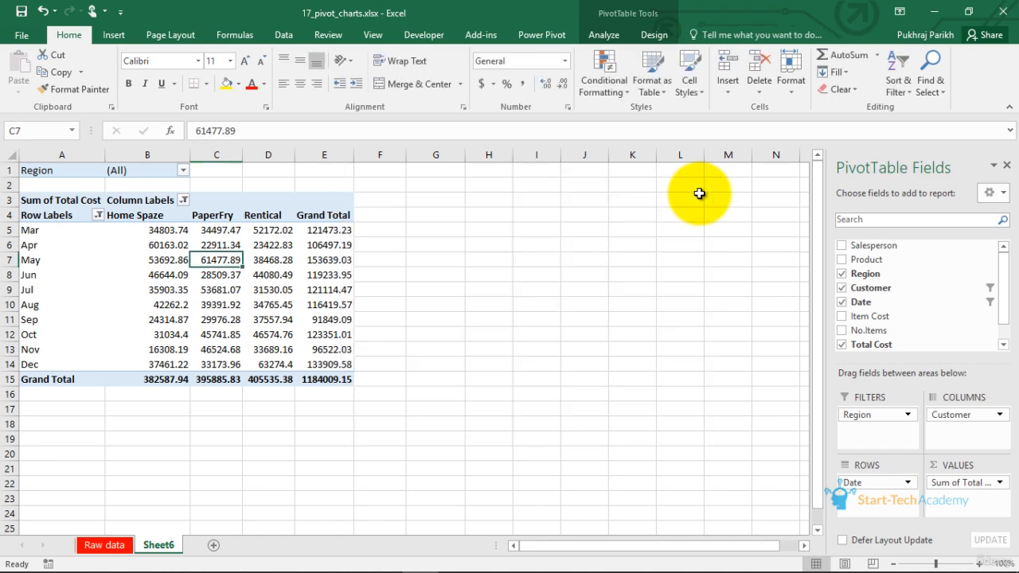
pyautogui.click(212, 275)
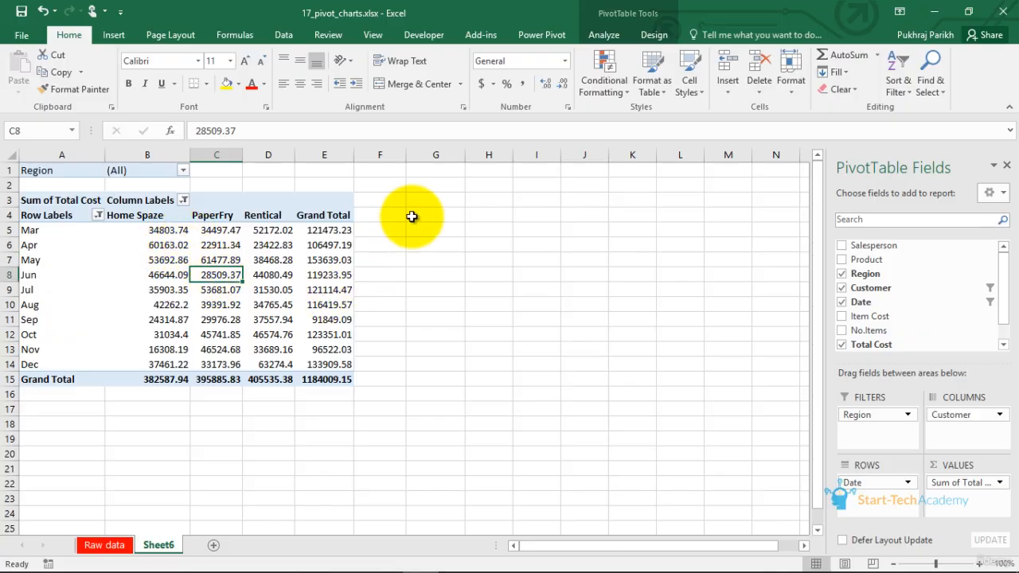
pyautogui.click(112, 36)
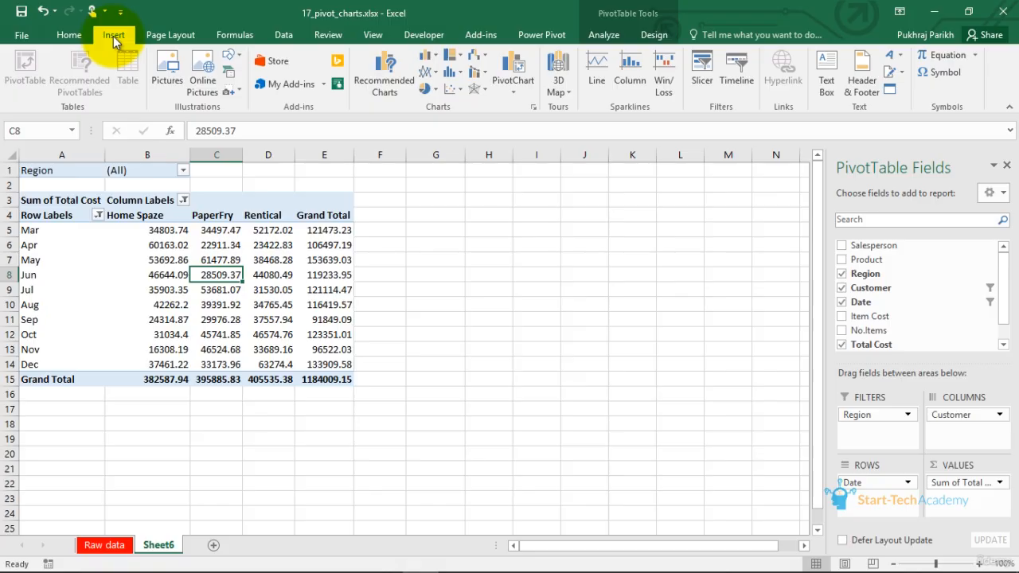
pyautogui.click(513, 96)
pyautogui.click(512, 90)
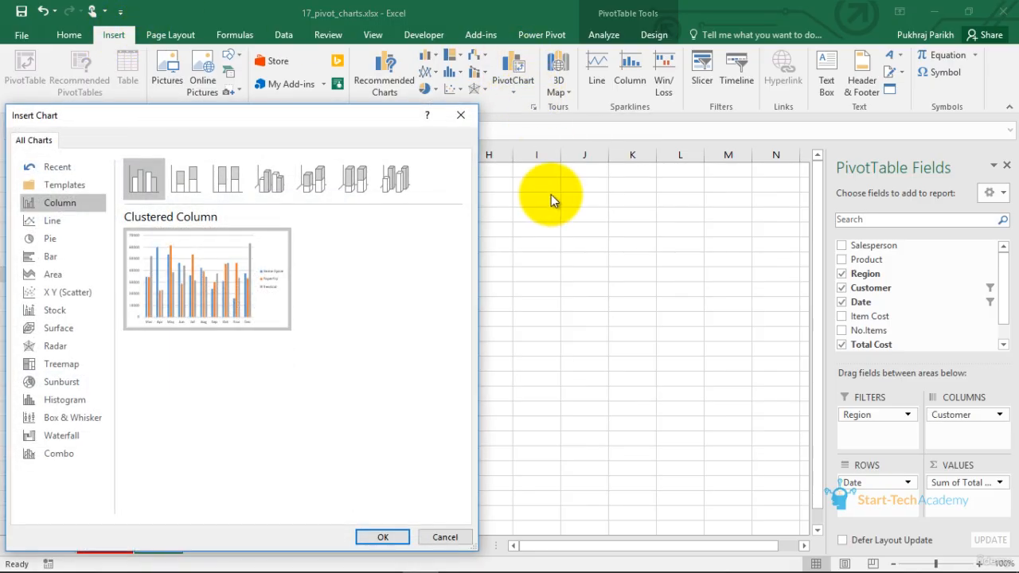
pyautogui.moveTo(277, 123); pyautogui.dragTo(396, 116)
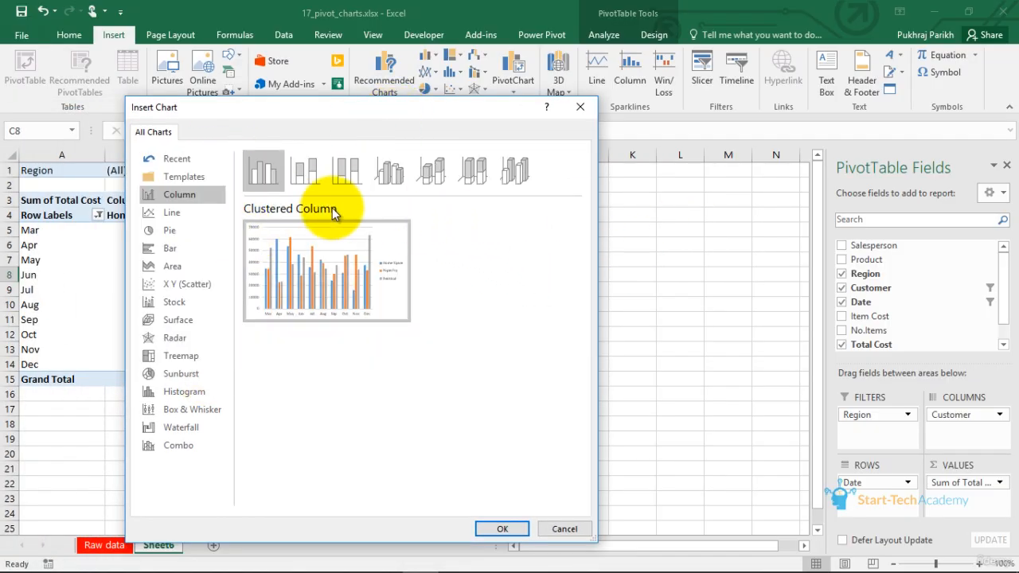
pyautogui.click(494, 529)
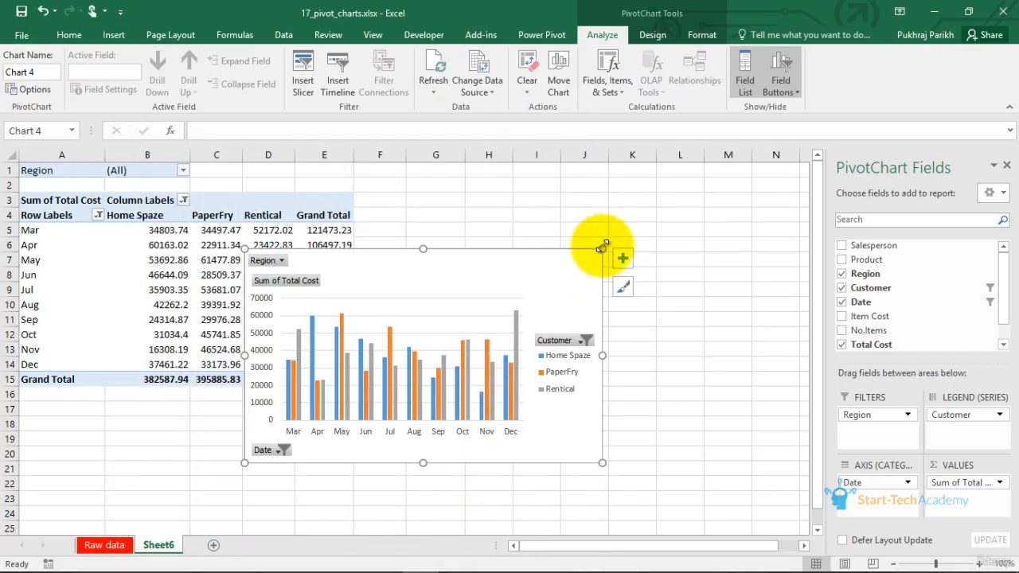
# Enlarge the new pivot chart and move it to the right so it overlaps less of the pivot table
pyautogui.moveTo(601, 249); pyautogui.dragTo(677, 202)
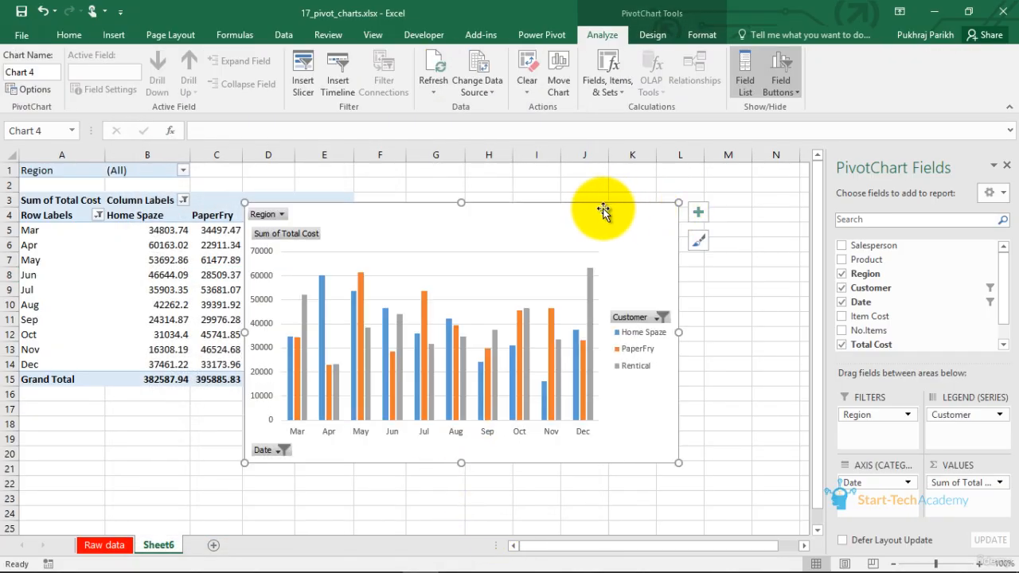
pyautogui.moveTo(602, 210); pyautogui.dragTo(684, 196)
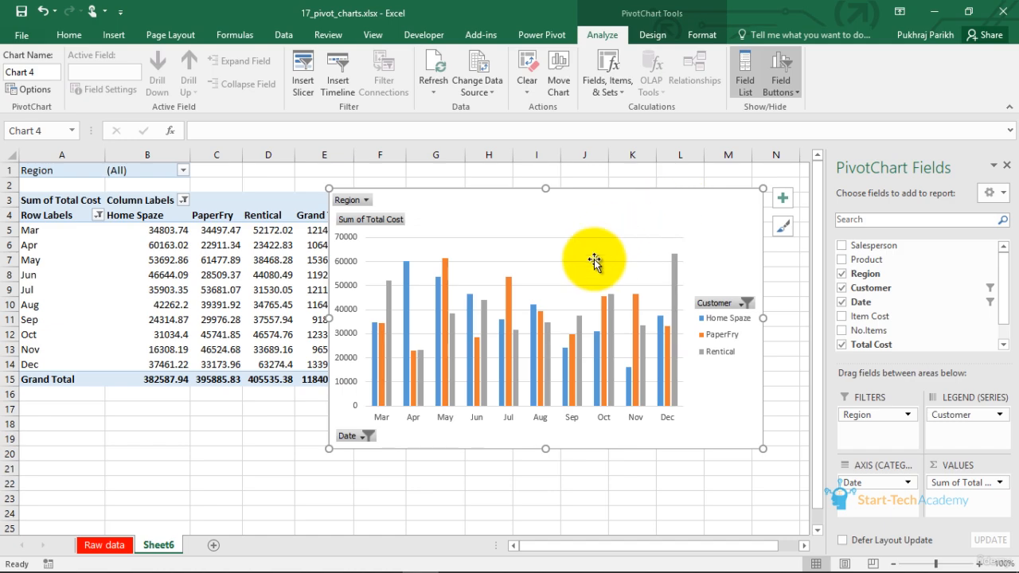
# Examine the Customer and Date filter options on the new pivot chart, leaving both filters as they are
pyautogui.click(728, 305)
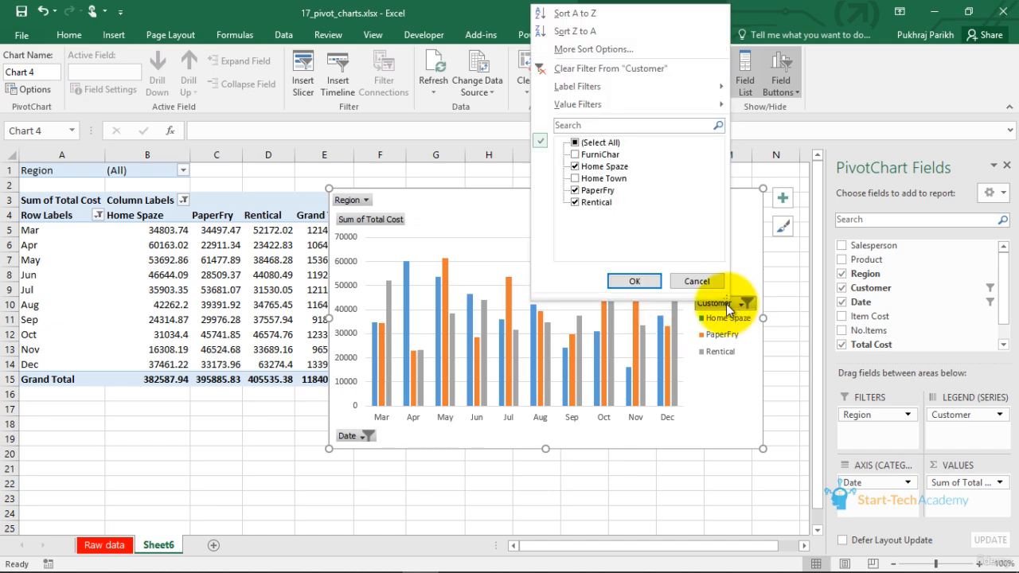
pyautogui.click(748, 304)
pyautogui.click(363, 437)
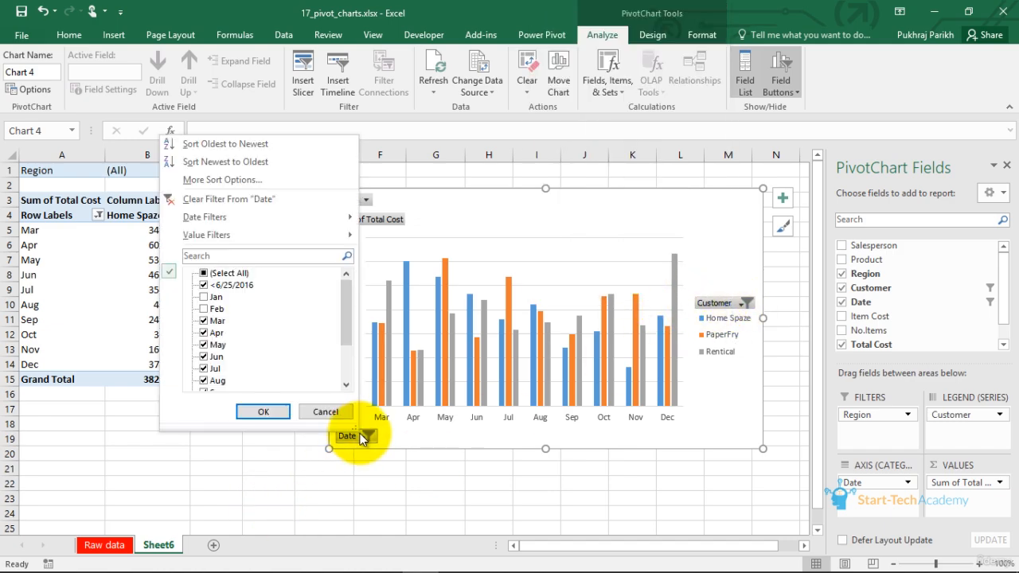
pyautogui.click(363, 436)
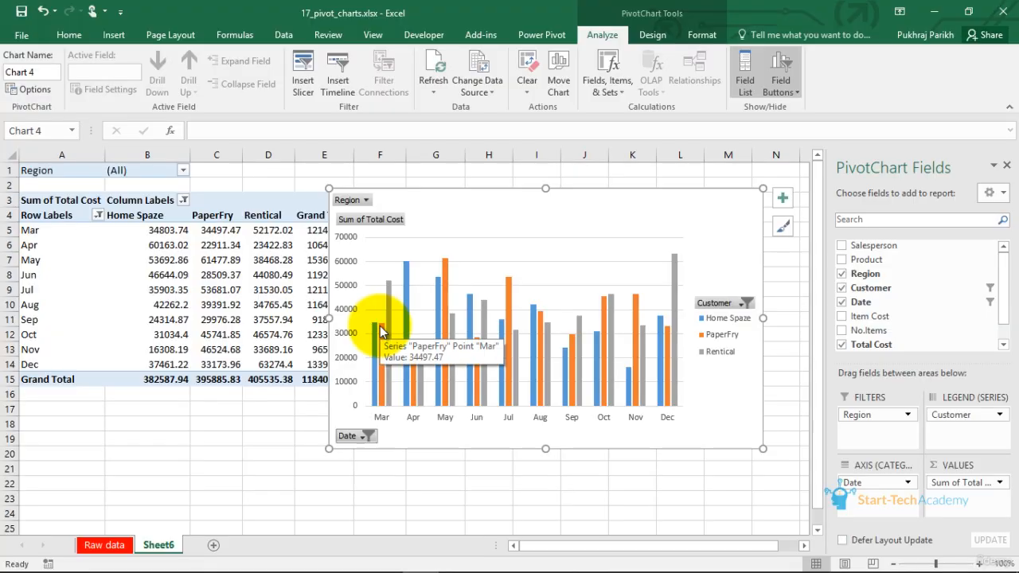